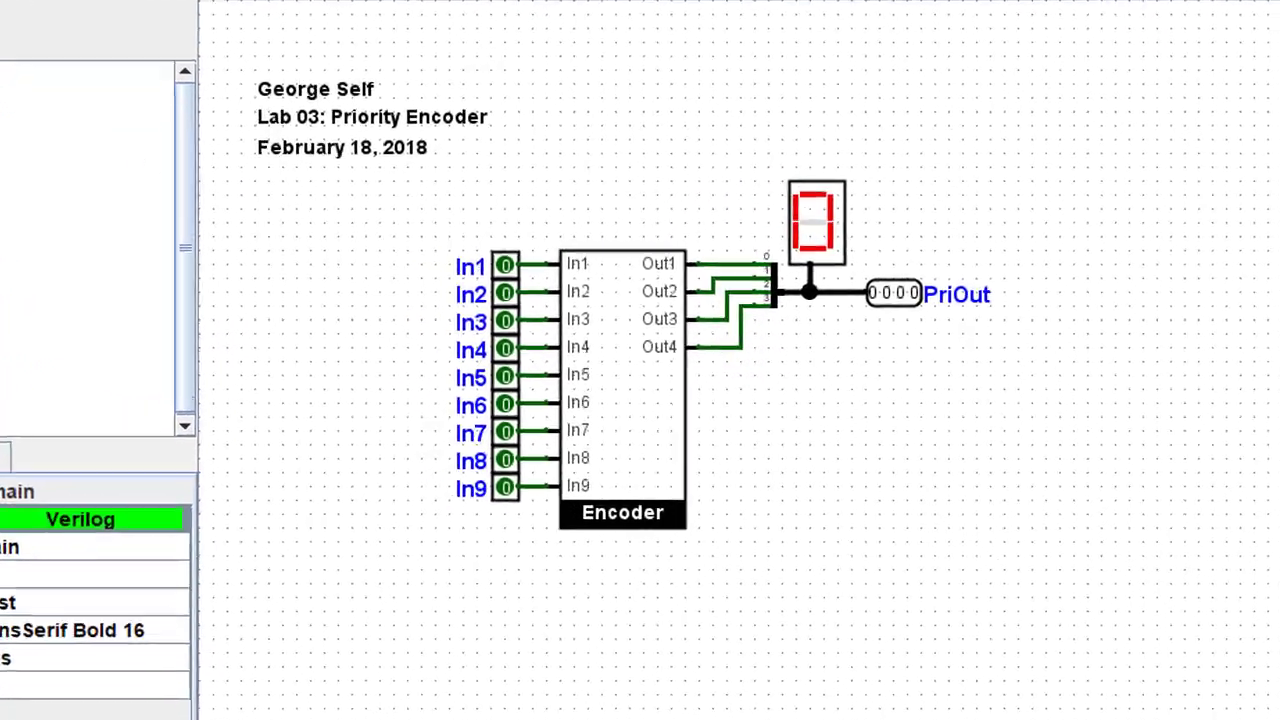
# - Set In4, In3, In2 and In7 high so the display shows 7 and PriOut reads 0111
pyautogui.click(497, 355)
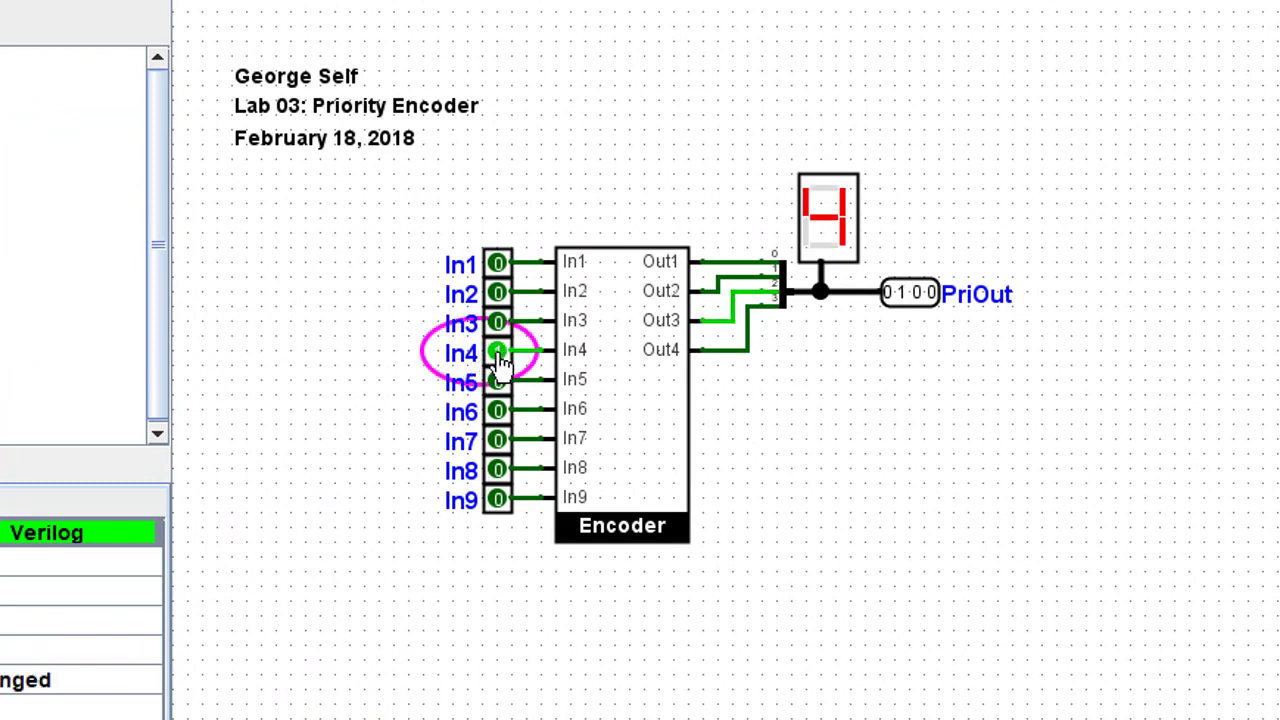
pyautogui.click(498, 323)
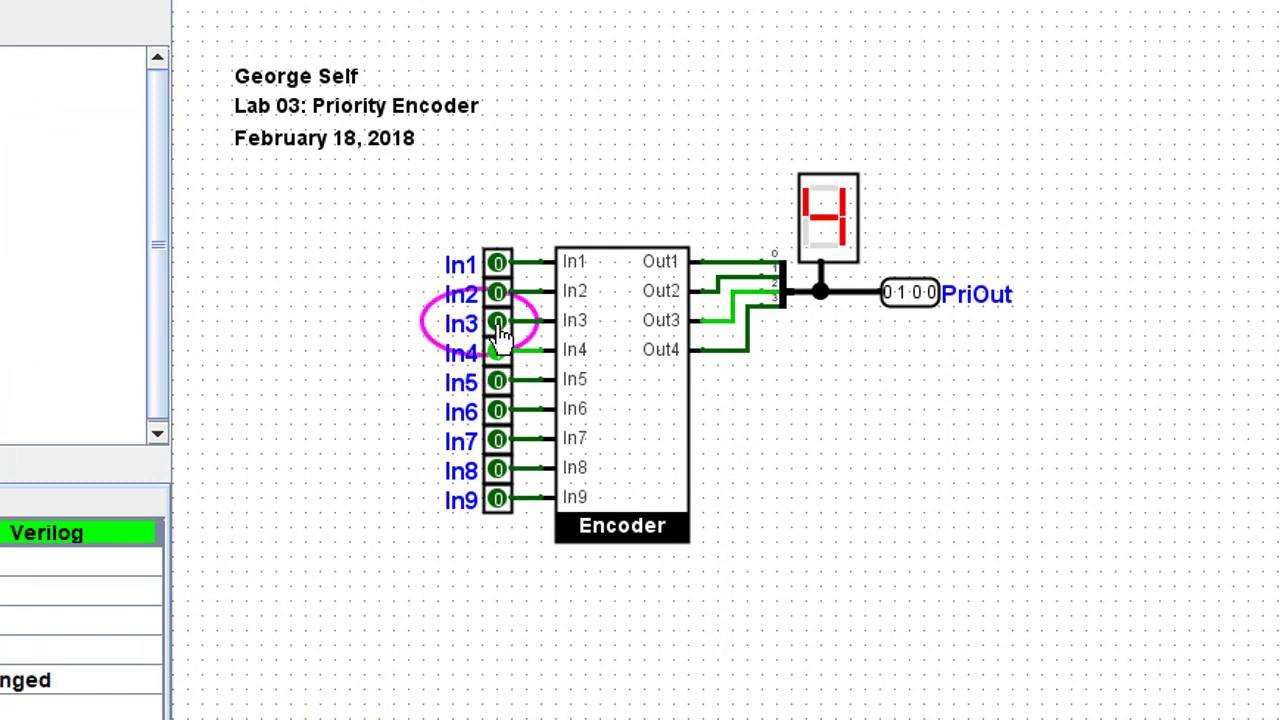
pyautogui.click(498, 298)
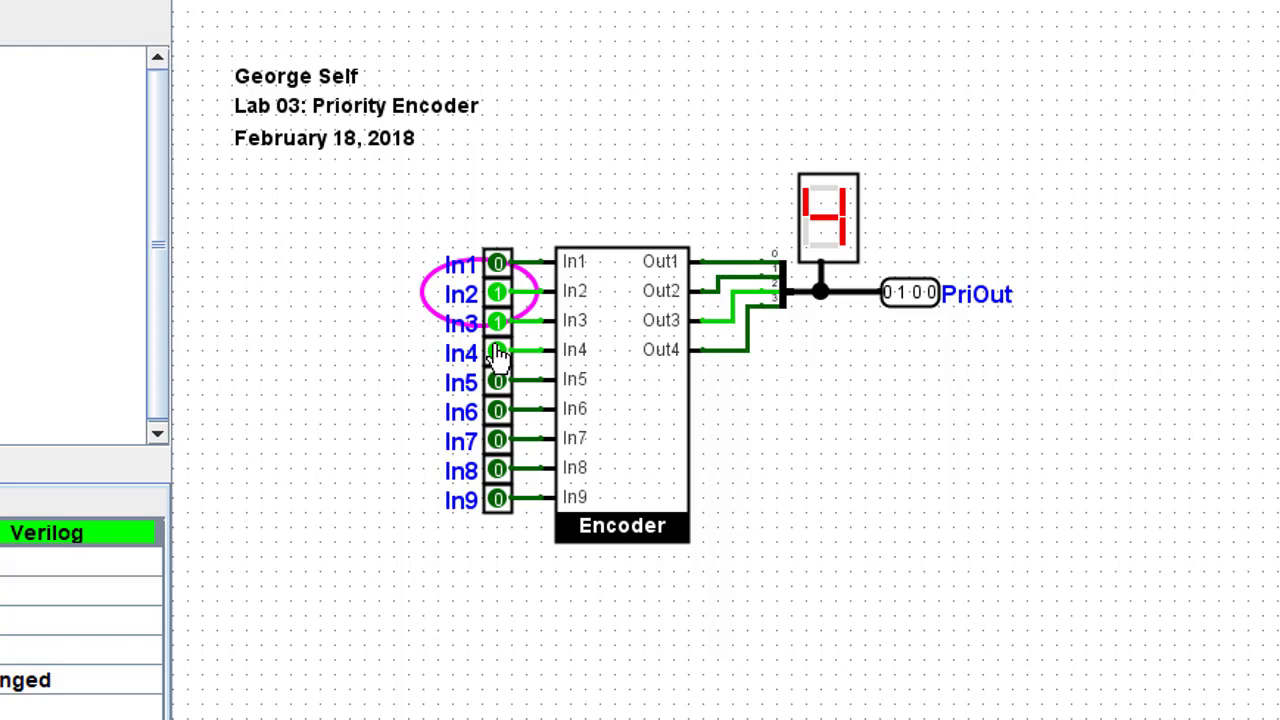
pyautogui.click(496, 447)
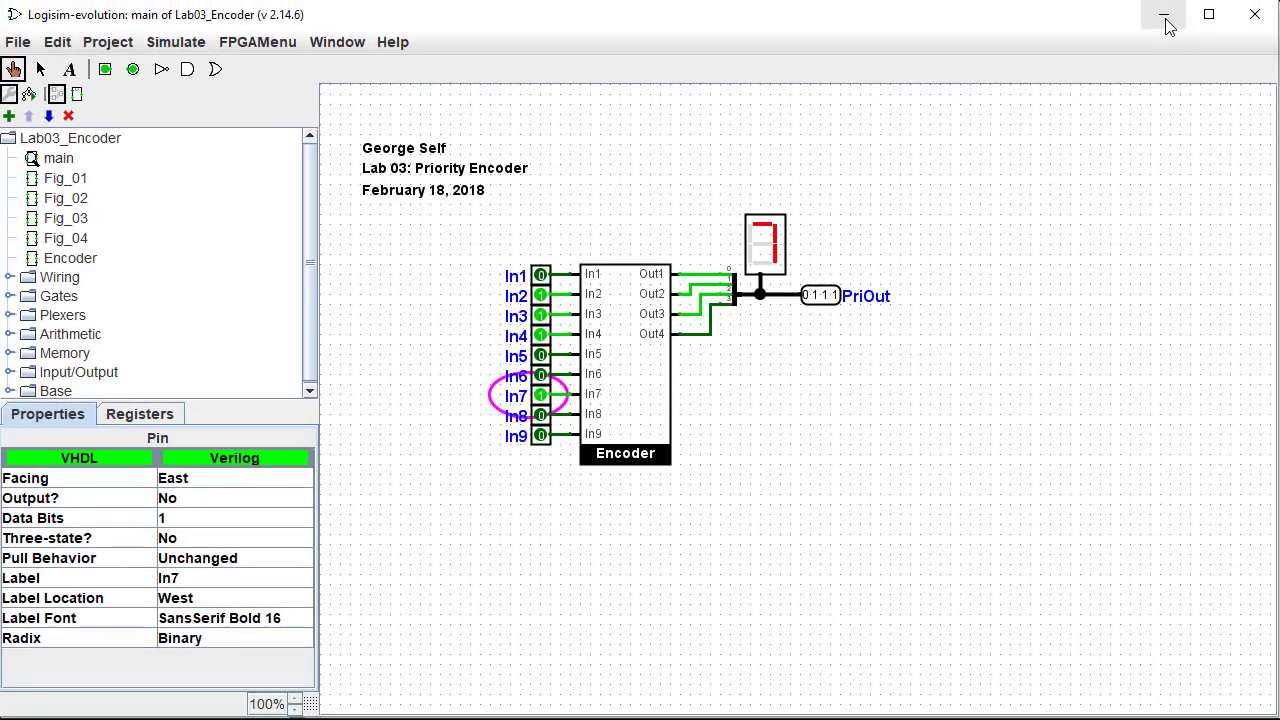
# - Minimize the finished circuit window and open the template's Encoder sub-circuit
pyautogui.click(1166, 22)
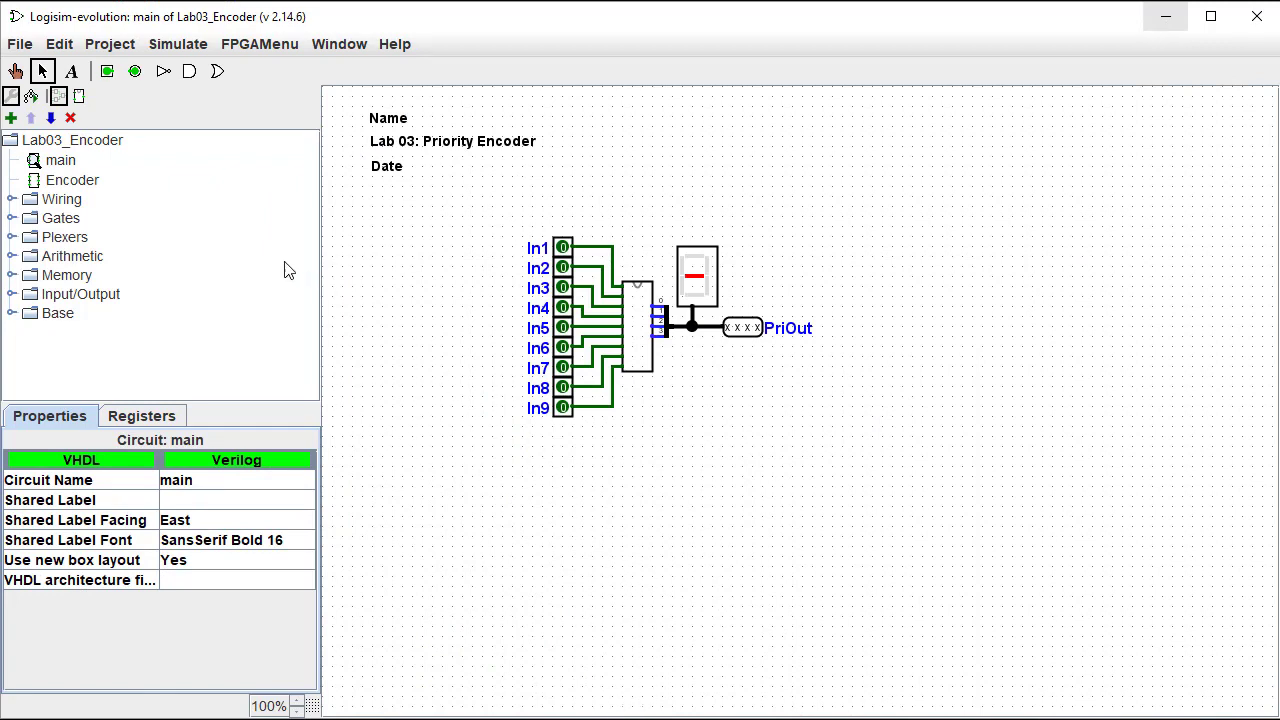
pyautogui.click(40, 183)
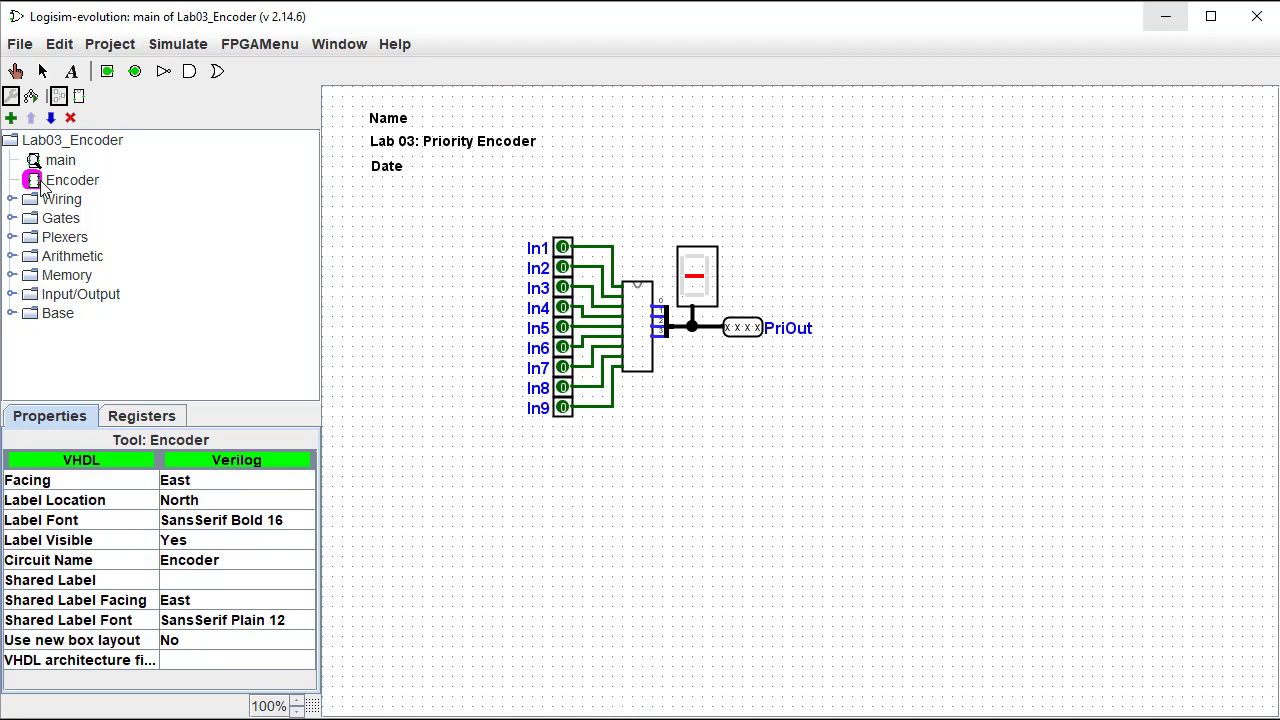
pyautogui.doubleClick(40, 184)
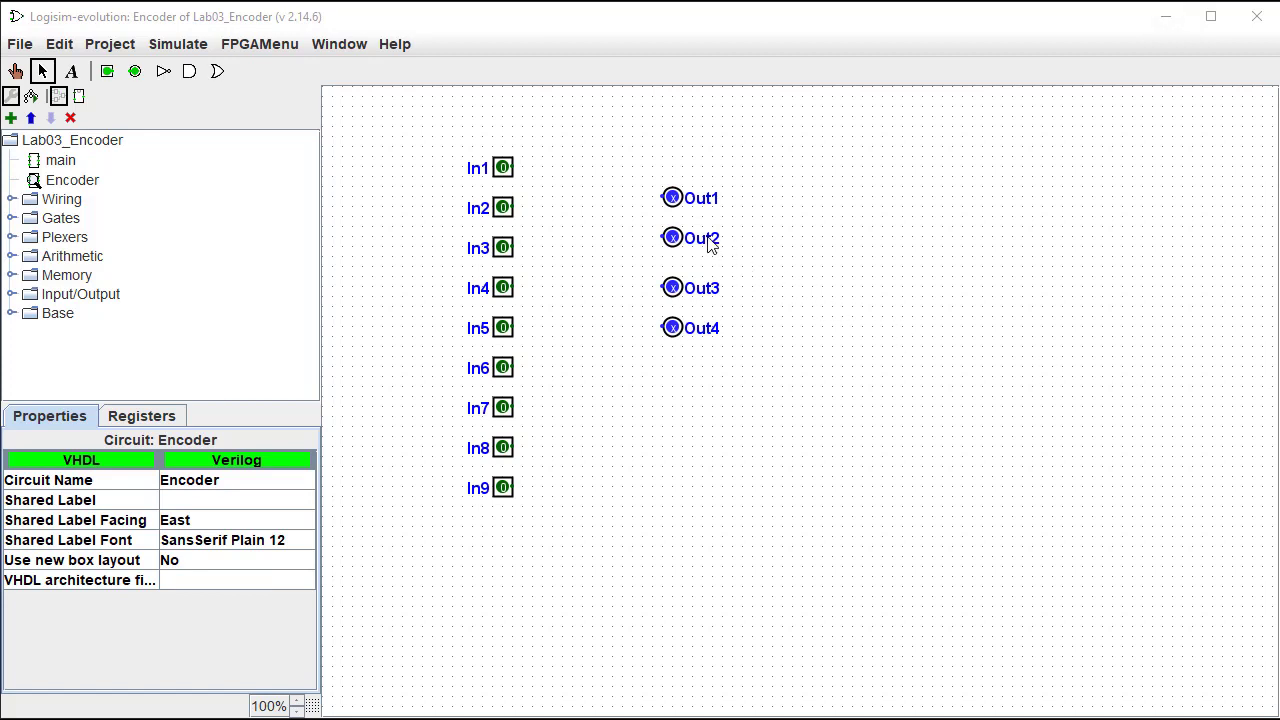
# - Move output pins Out1–Out4 farther right, away from the inputs
pyautogui.click(623, 175)
pyautogui.moveTo(623, 175); pyautogui.dragTo(771, 377)
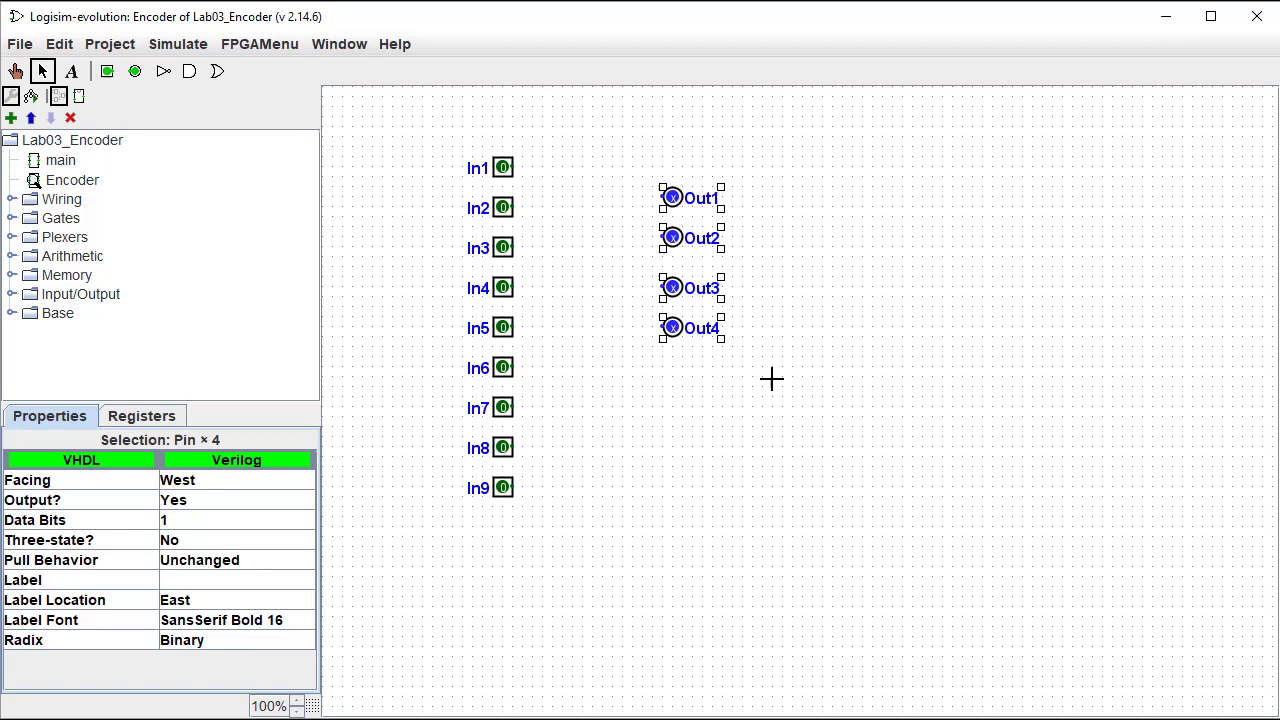
pyautogui.moveTo(672, 333); pyautogui.dragTo(942, 323)
pyautogui.click(959, 405)
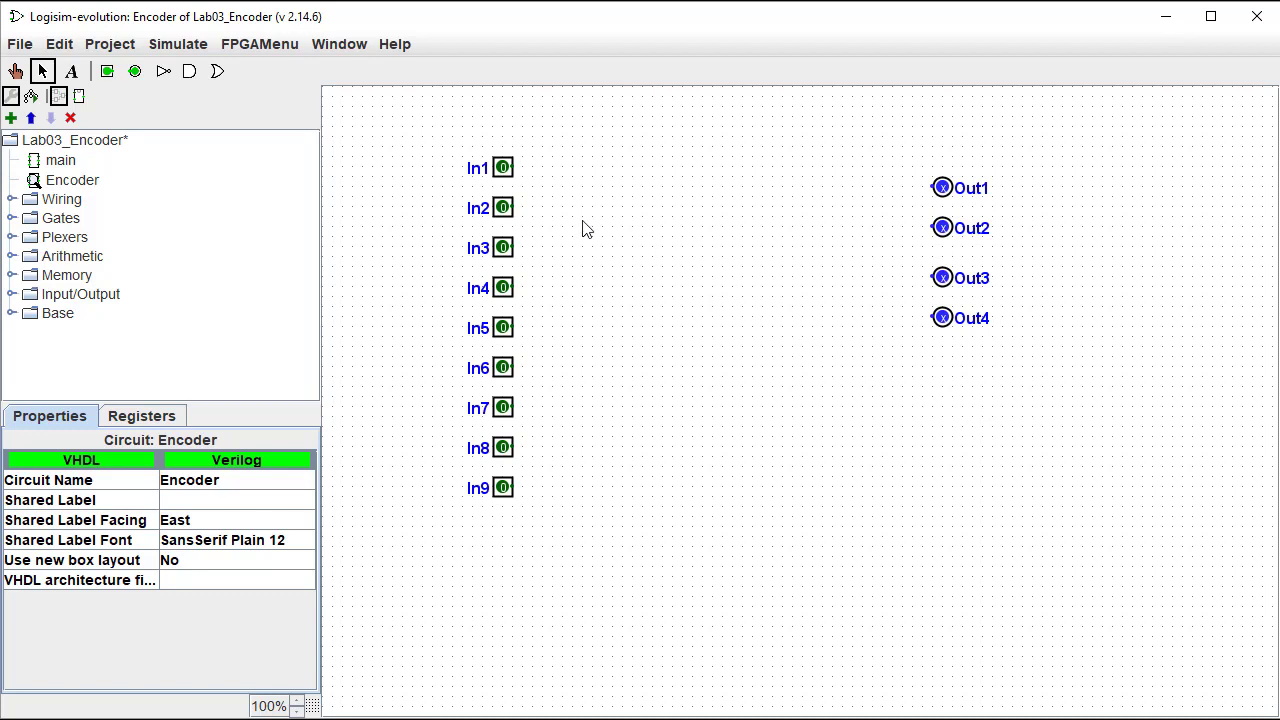
# - Place a narrow five-input AND gate between the input and output pins
pyautogui.click(190, 72)
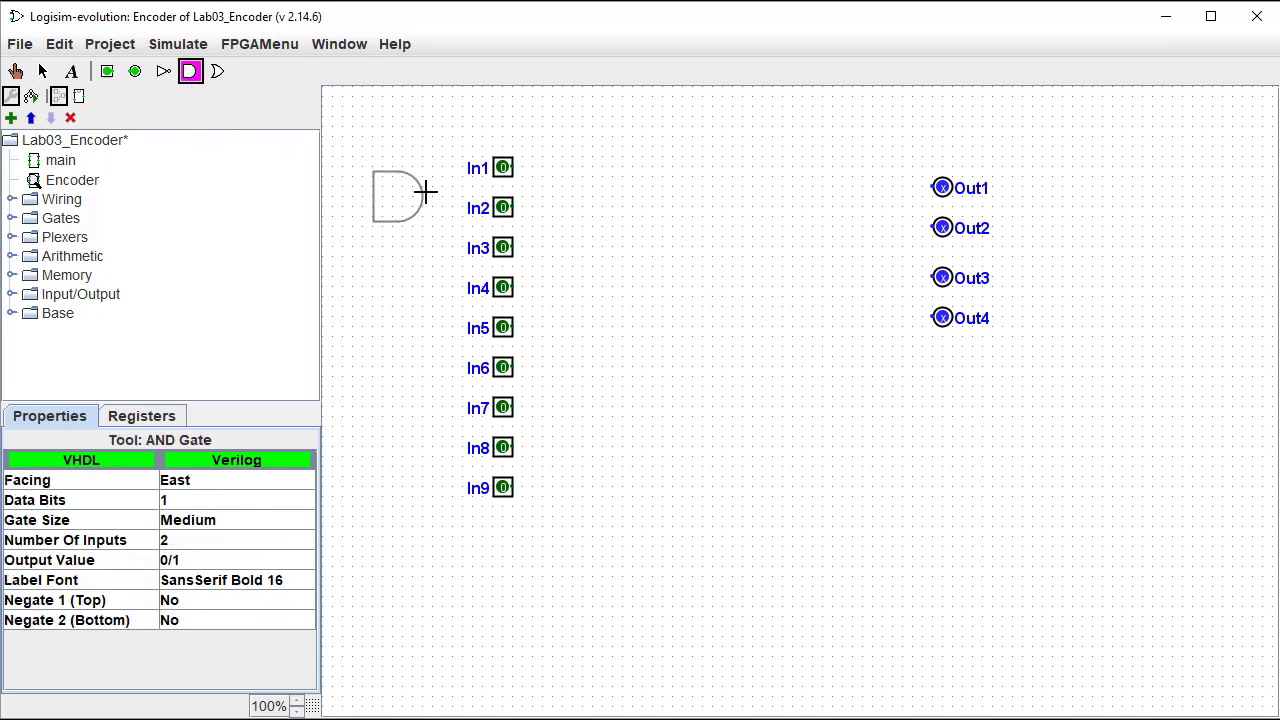
pyautogui.click(707, 179)
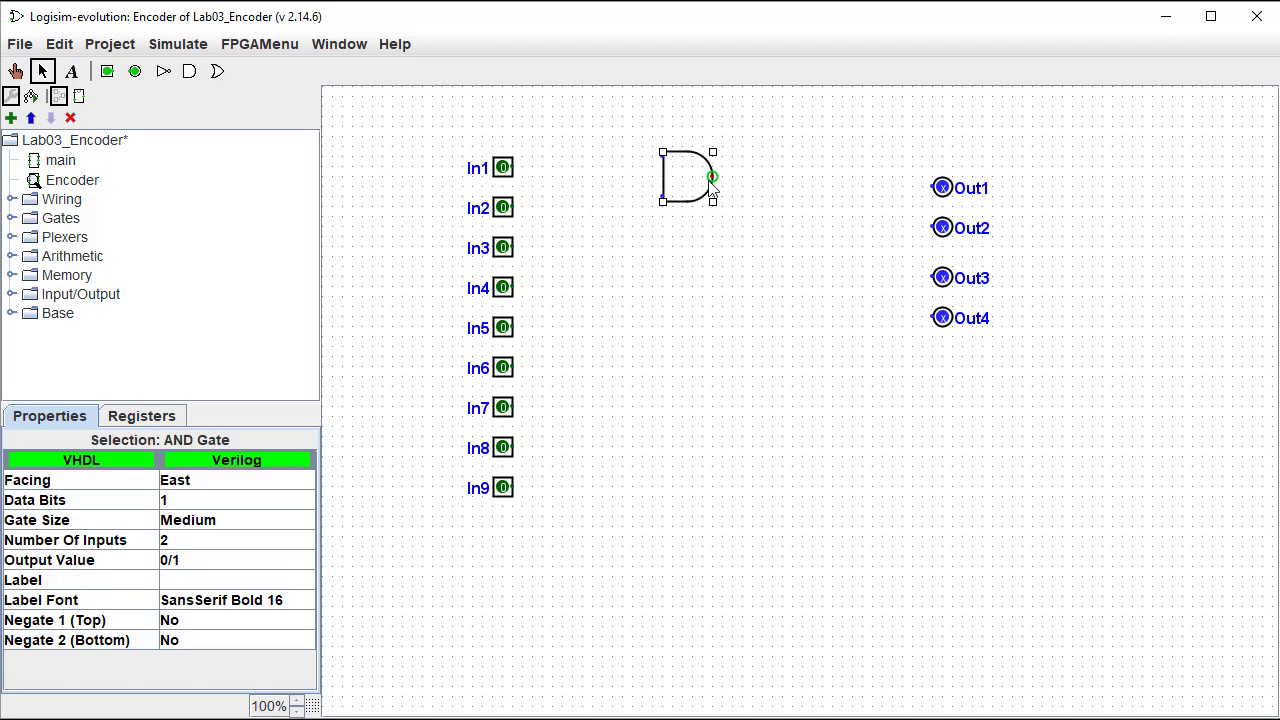
pyautogui.click(289, 521)
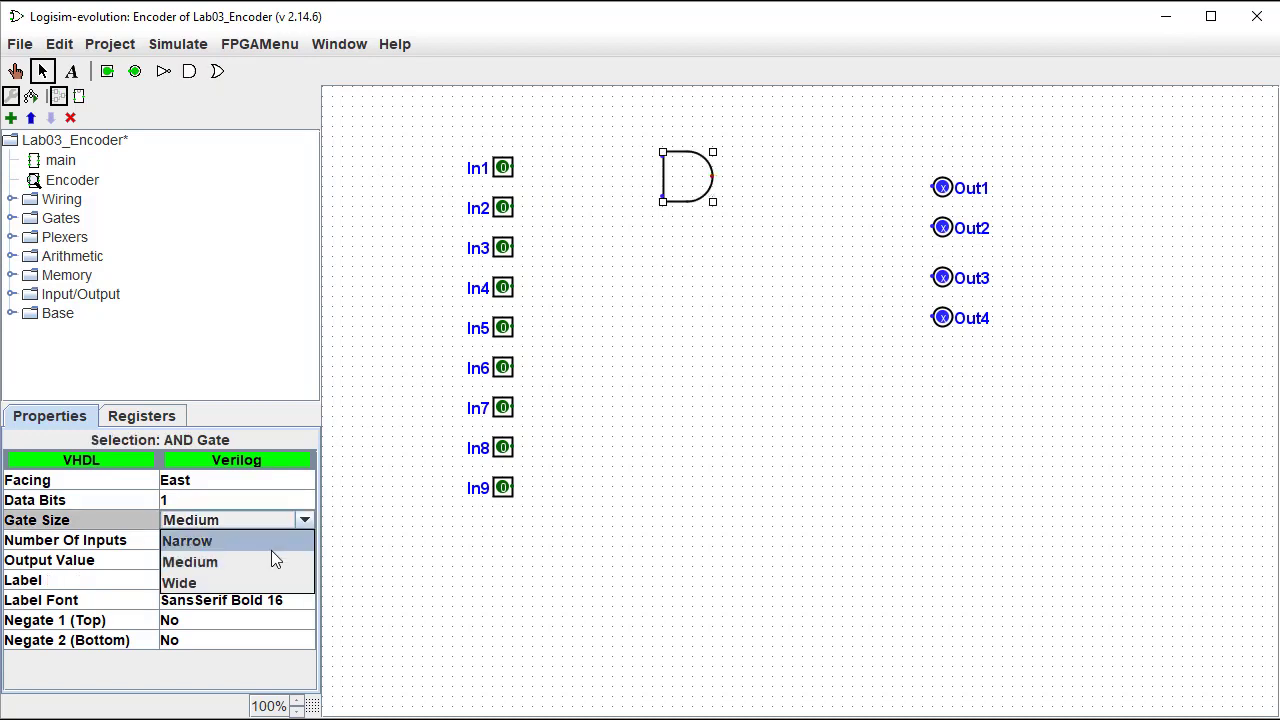
pyautogui.click(271, 548)
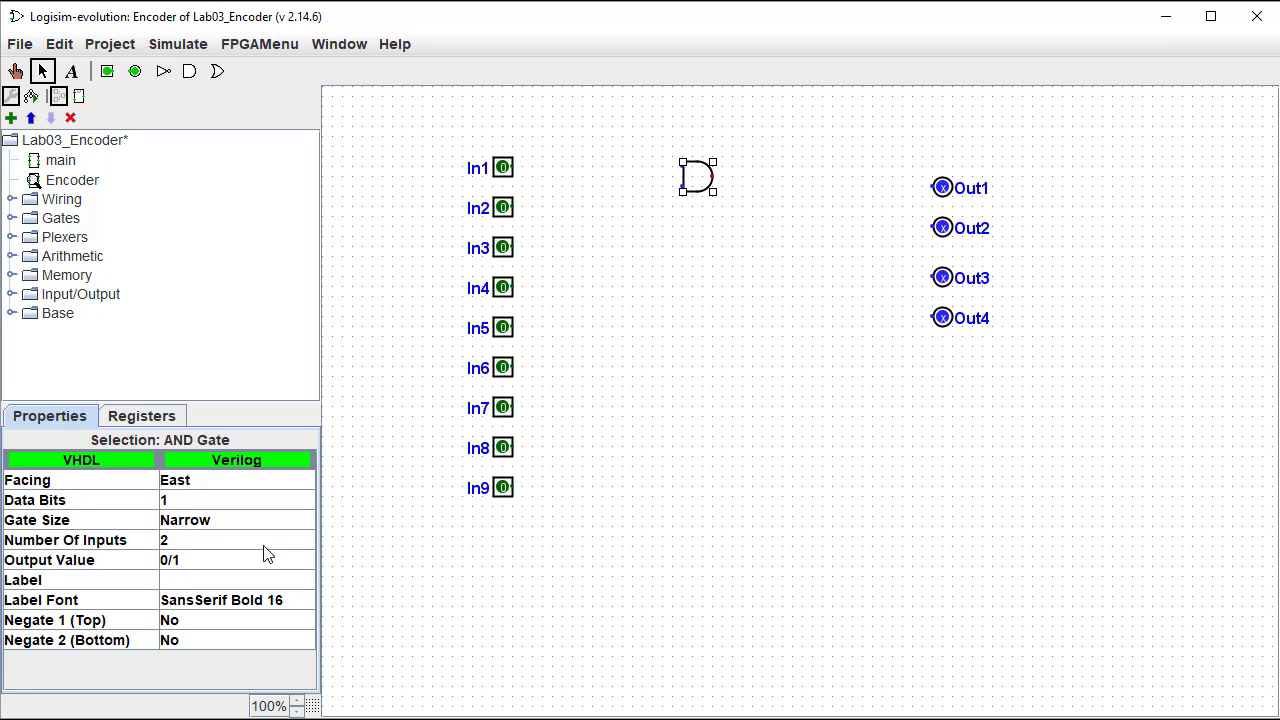
pyautogui.click(261, 544)
pyautogui.click(232, 623)
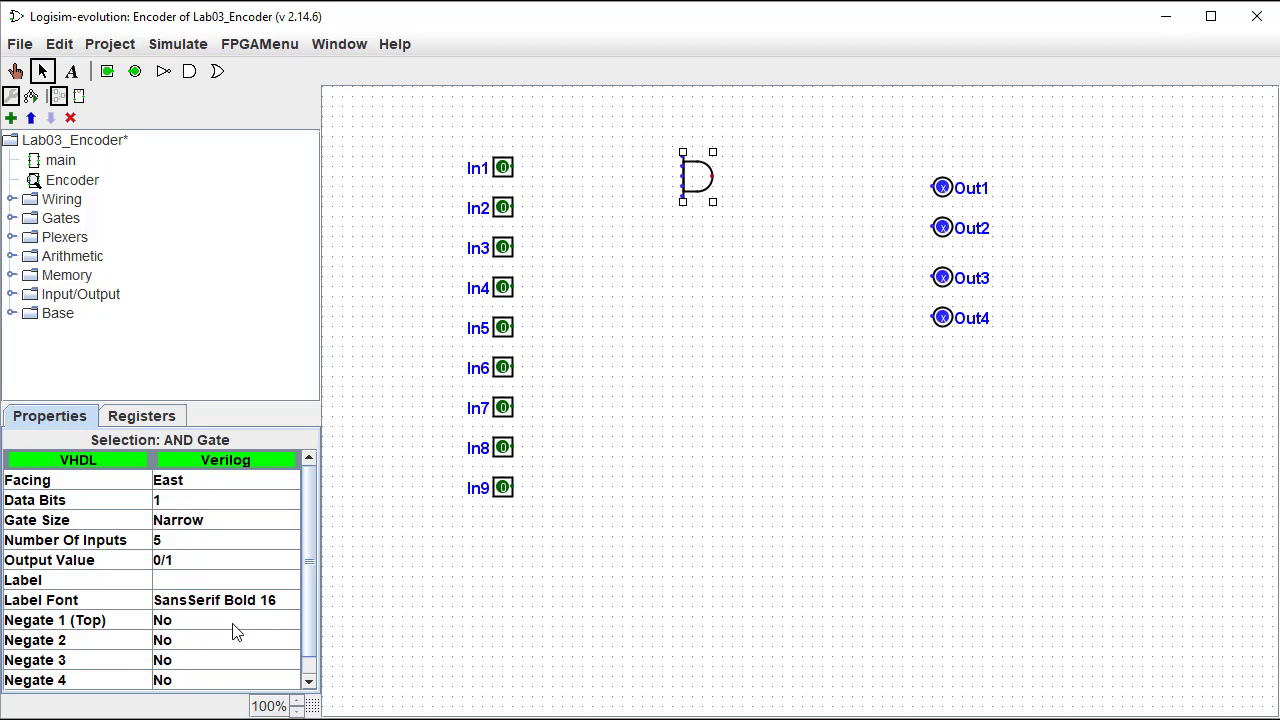
# - Set Negate to Yes for the AND gate's inputs 2, 3 and 4
pyautogui.scroll(-1, 226, 647)
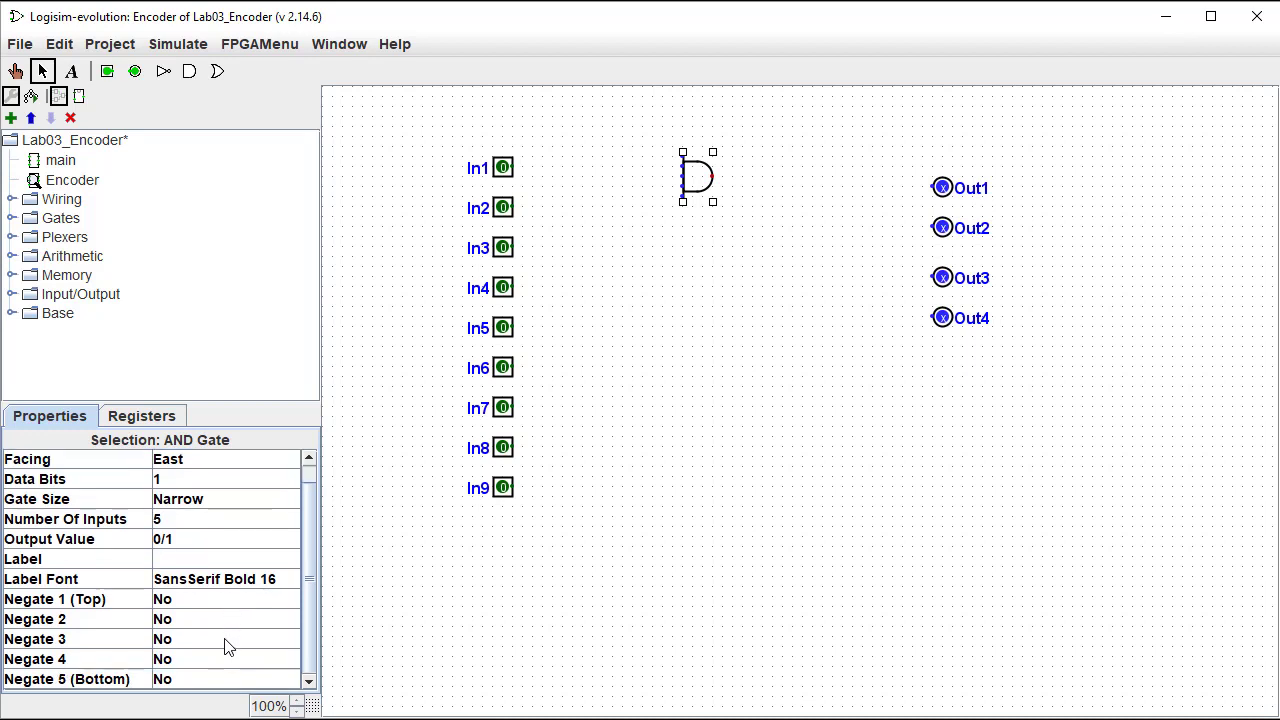
pyautogui.click(223, 620)
pyautogui.click(222, 642)
pyautogui.click(220, 642)
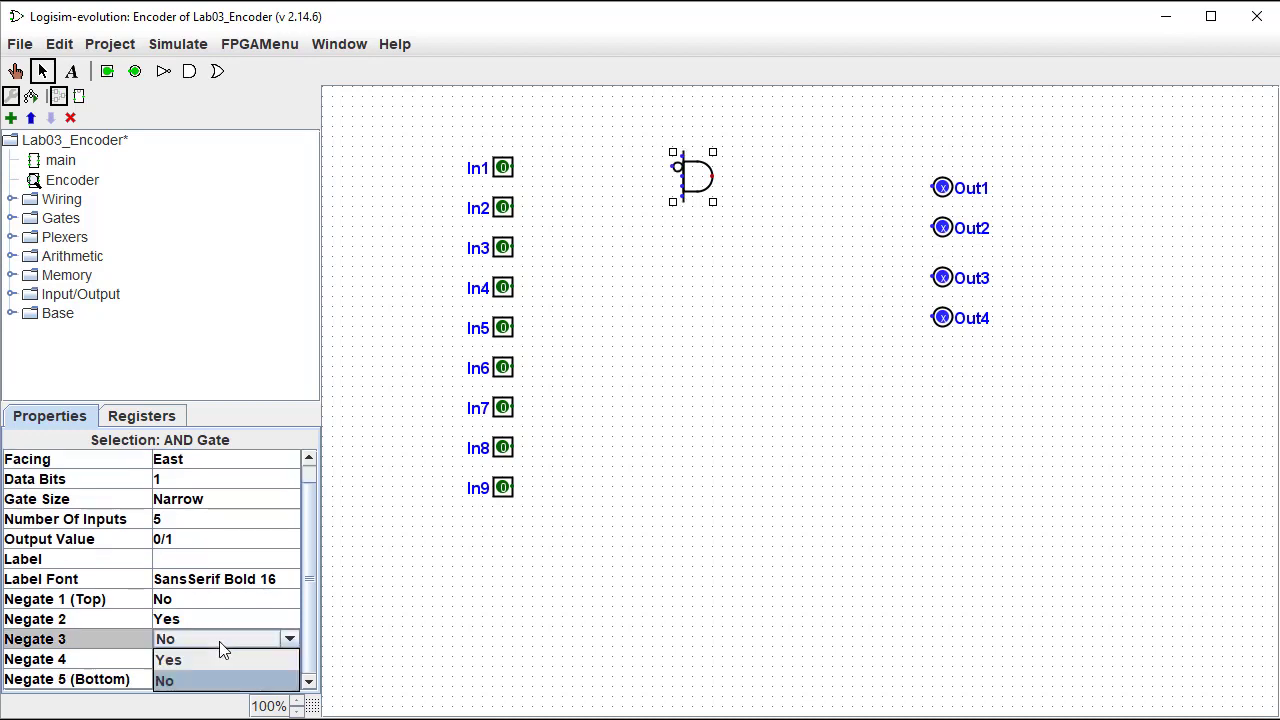
pyautogui.click(219, 663)
pyautogui.click(220, 659)
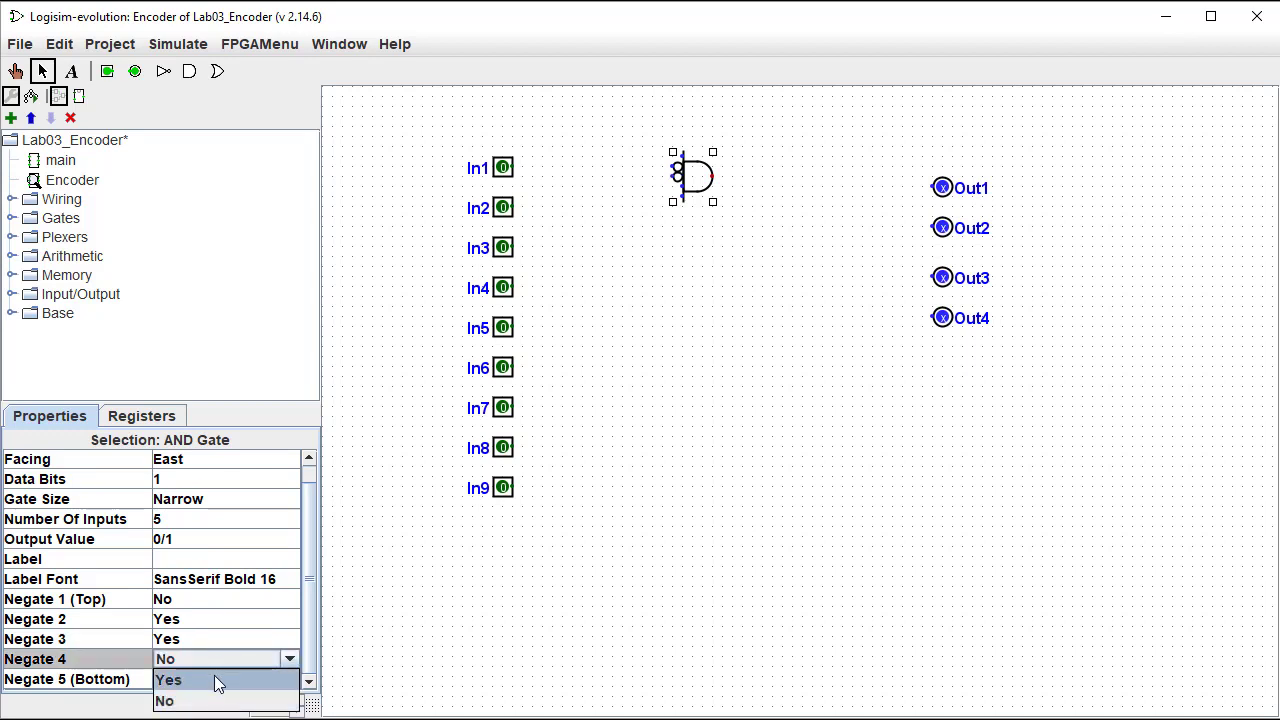
pyautogui.click(215, 680)
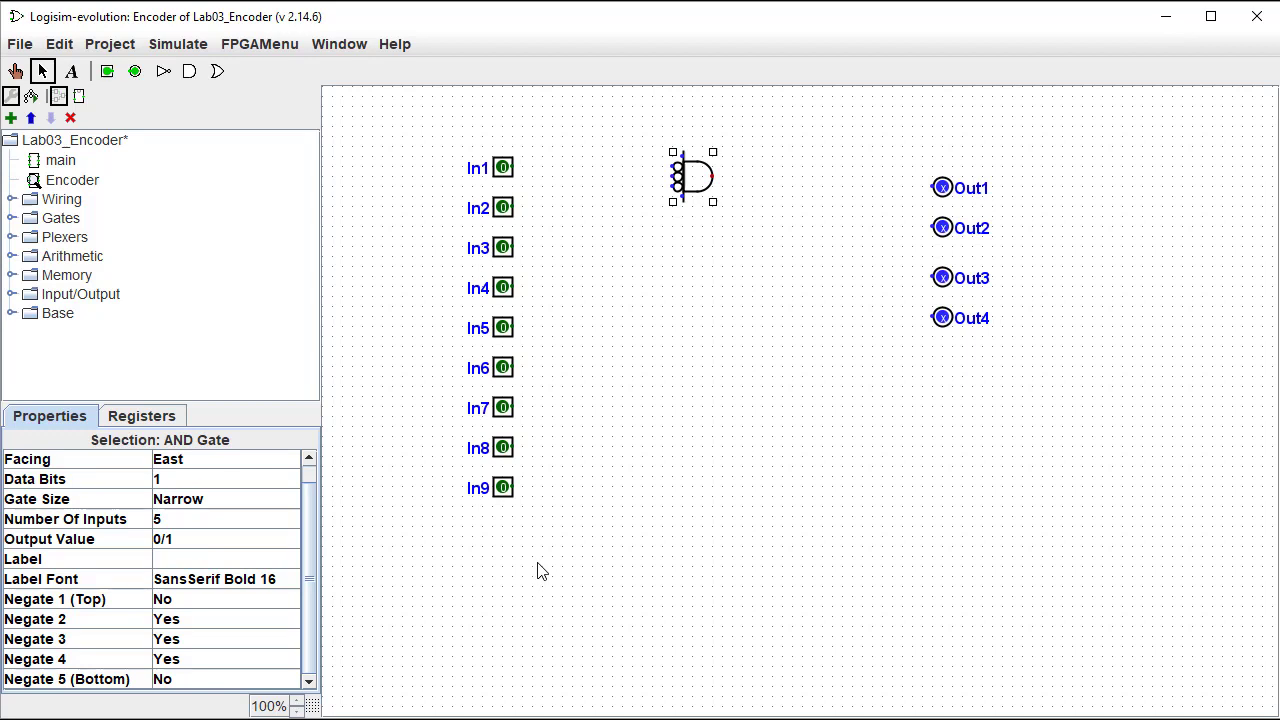
# - Label the AND gate U1
pyautogui.click(244, 559)
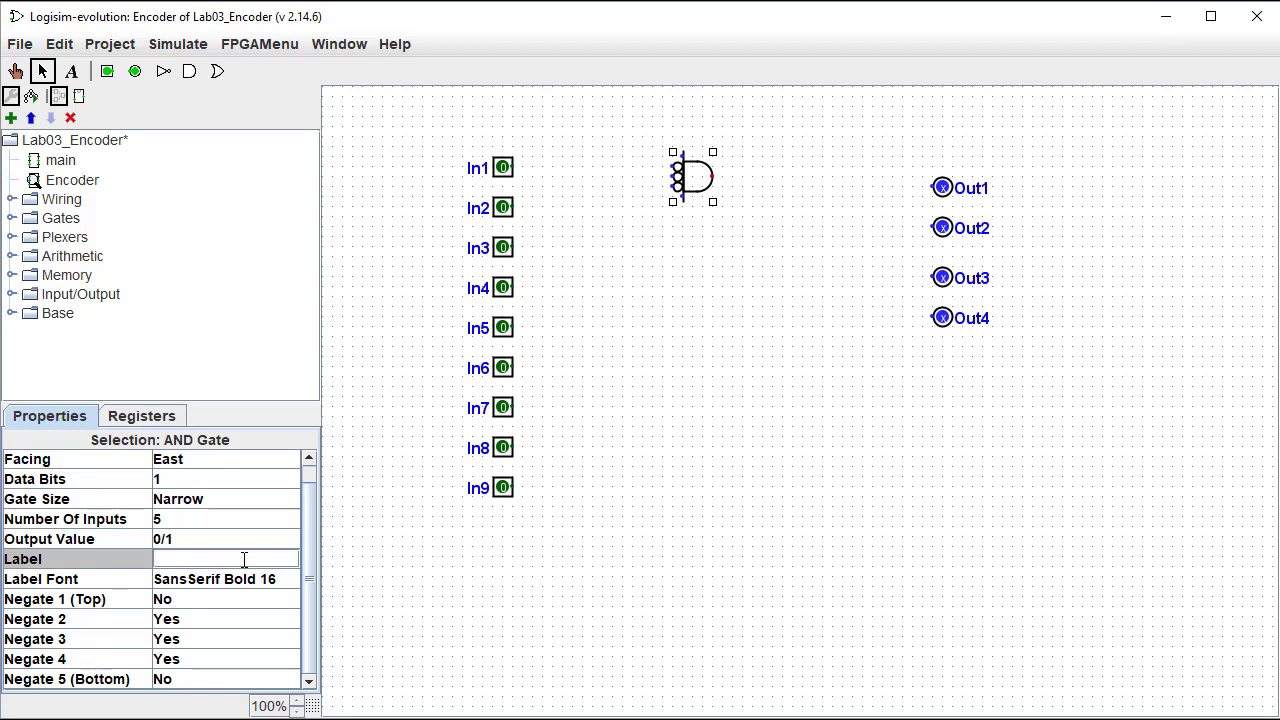
pyautogui.write('U1')
pyautogui.press('Return')
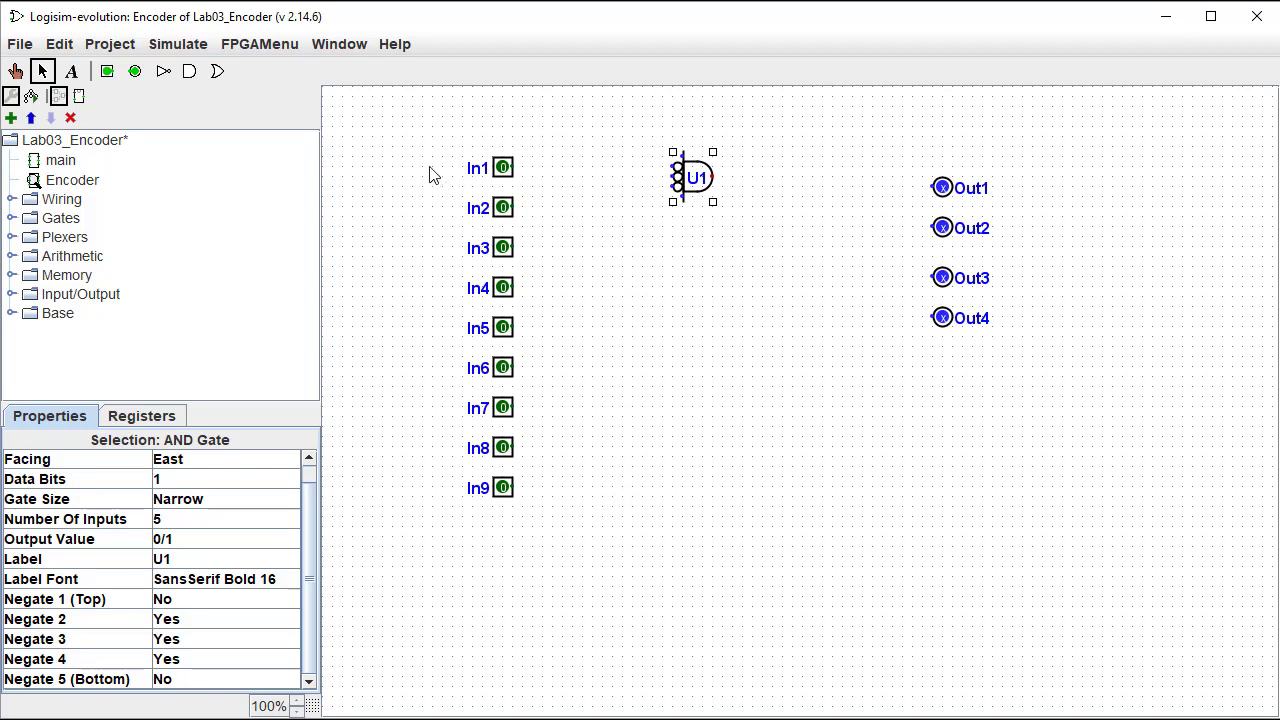
# - Place a second AND gate below U1, set to Narrow with 4 inputs
pyautogui.click(189, 71)
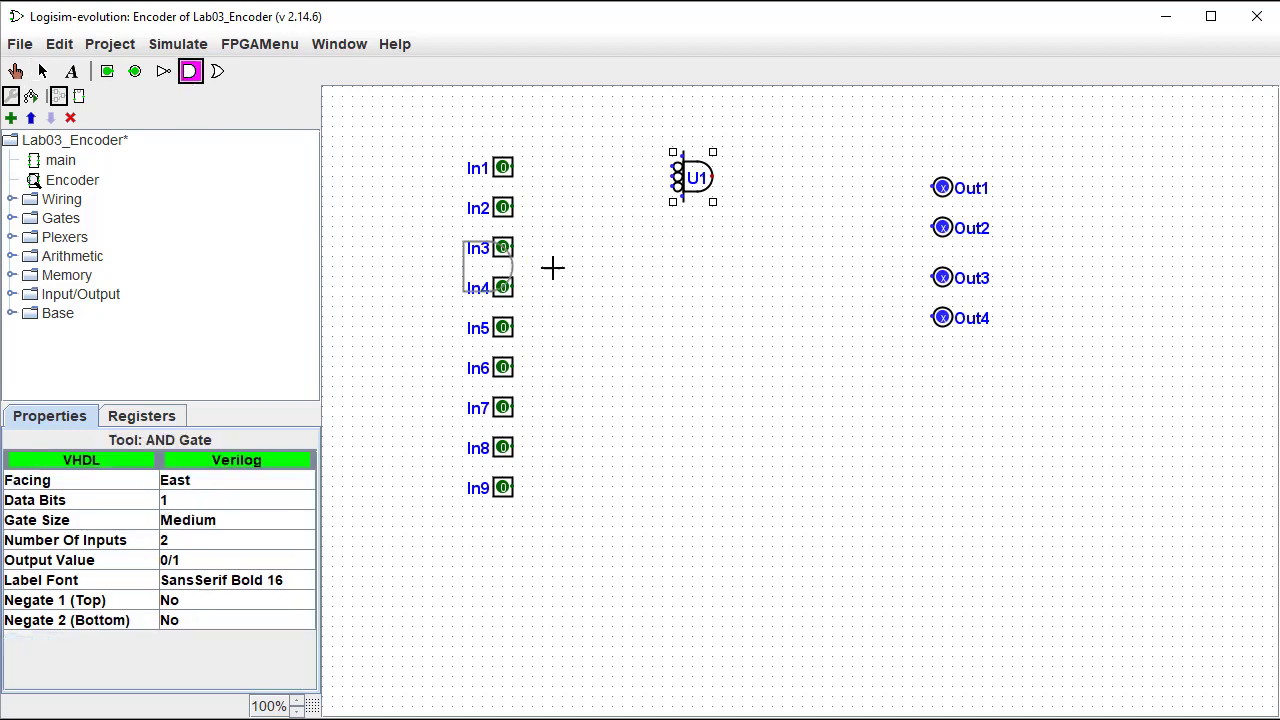
pyautogui.click(731, 256)
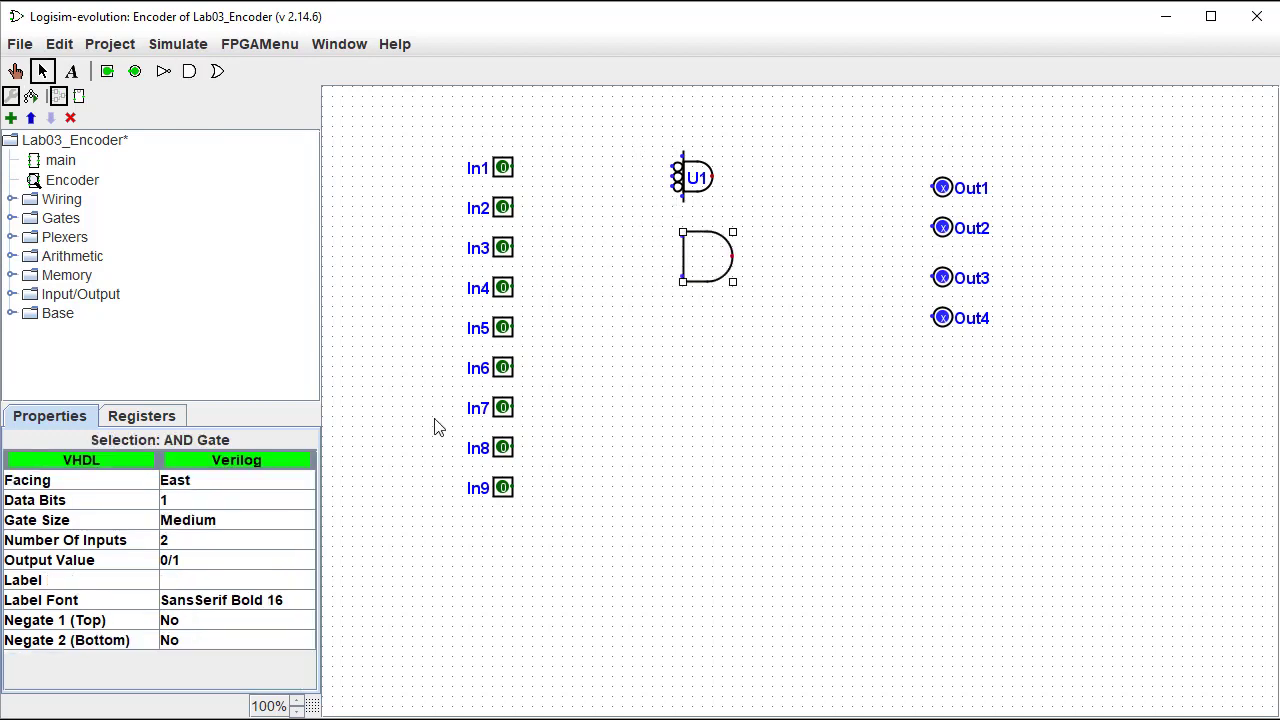
pyautogui.click(237, 520)
pyautogui.click(228, 540)
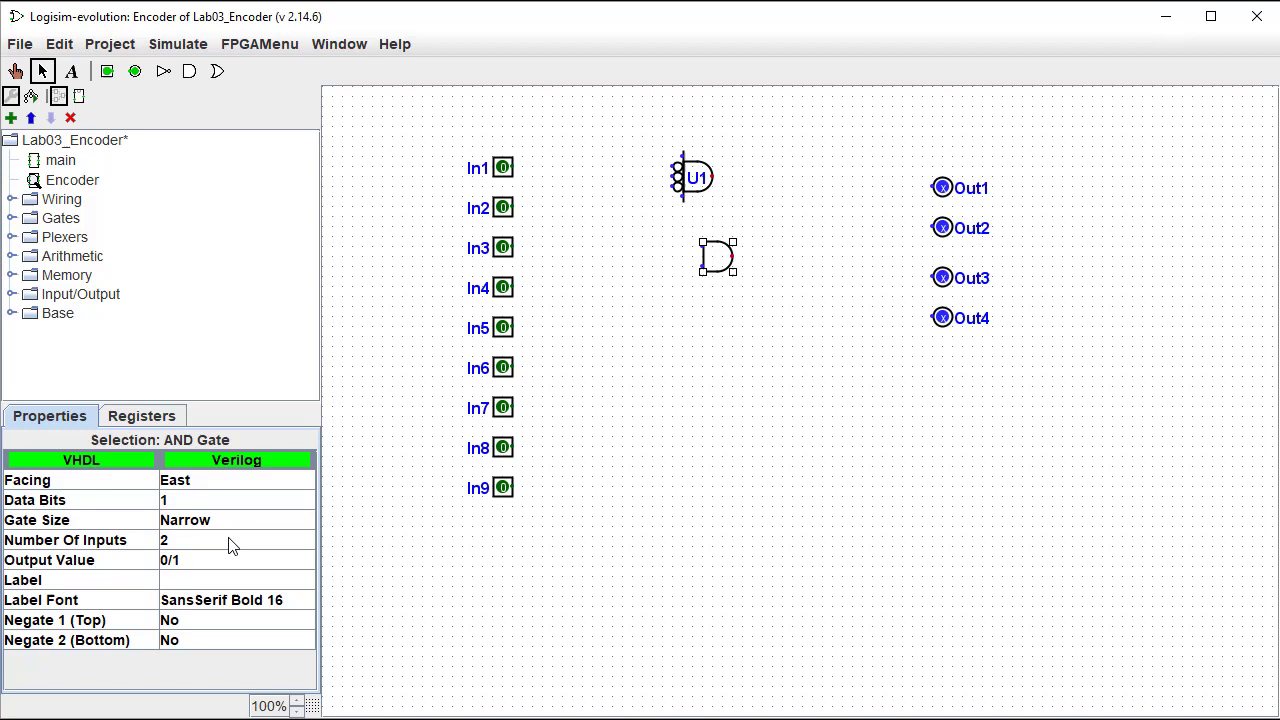
pyautogui.click(228, 540)
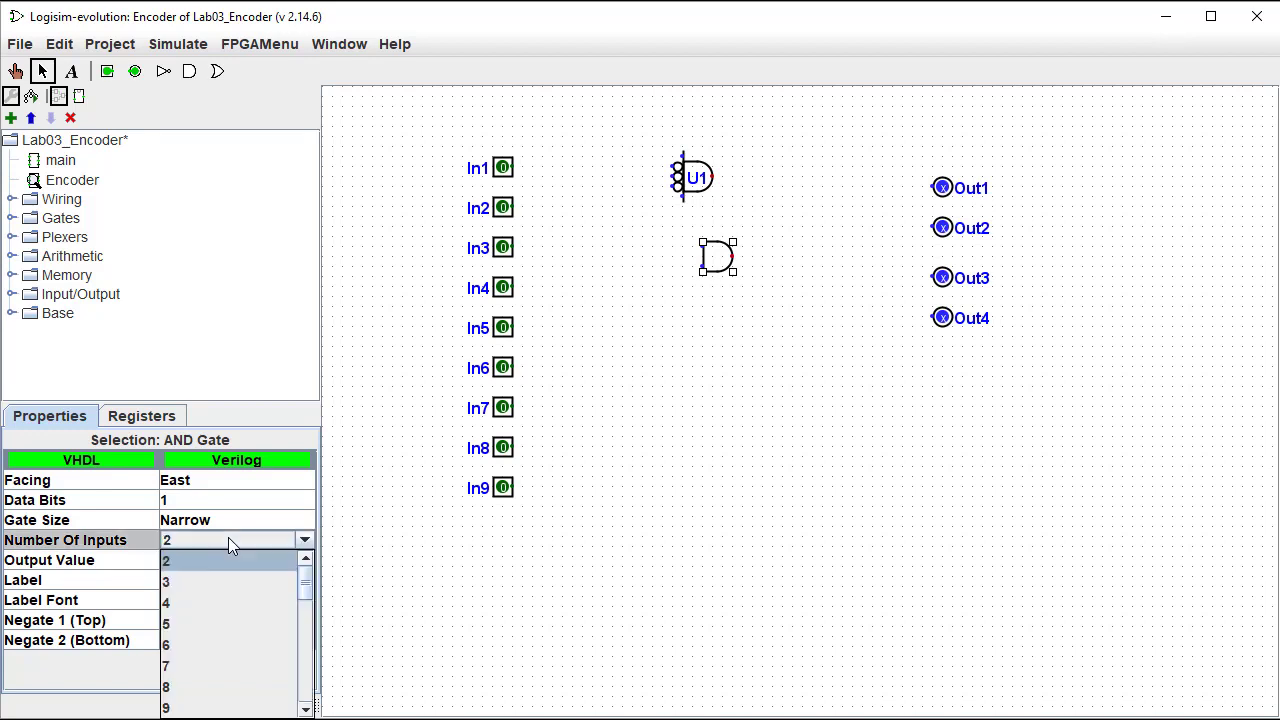
pyautogui.click(219, 600)
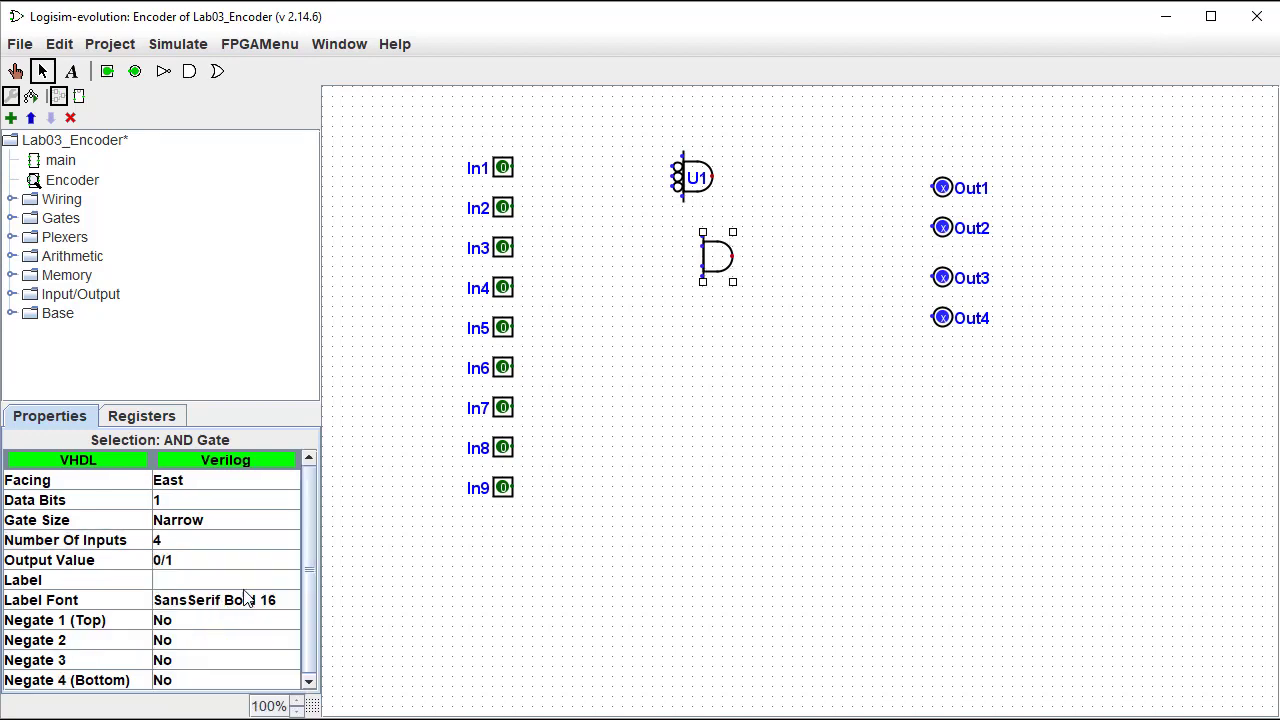
# - Invert the new gate's inputs 2 and 3 and move it up under U1
pyautogui.click(200, 642)
pyautogui.click(198, 662)
pyautogui.click(198, 660)
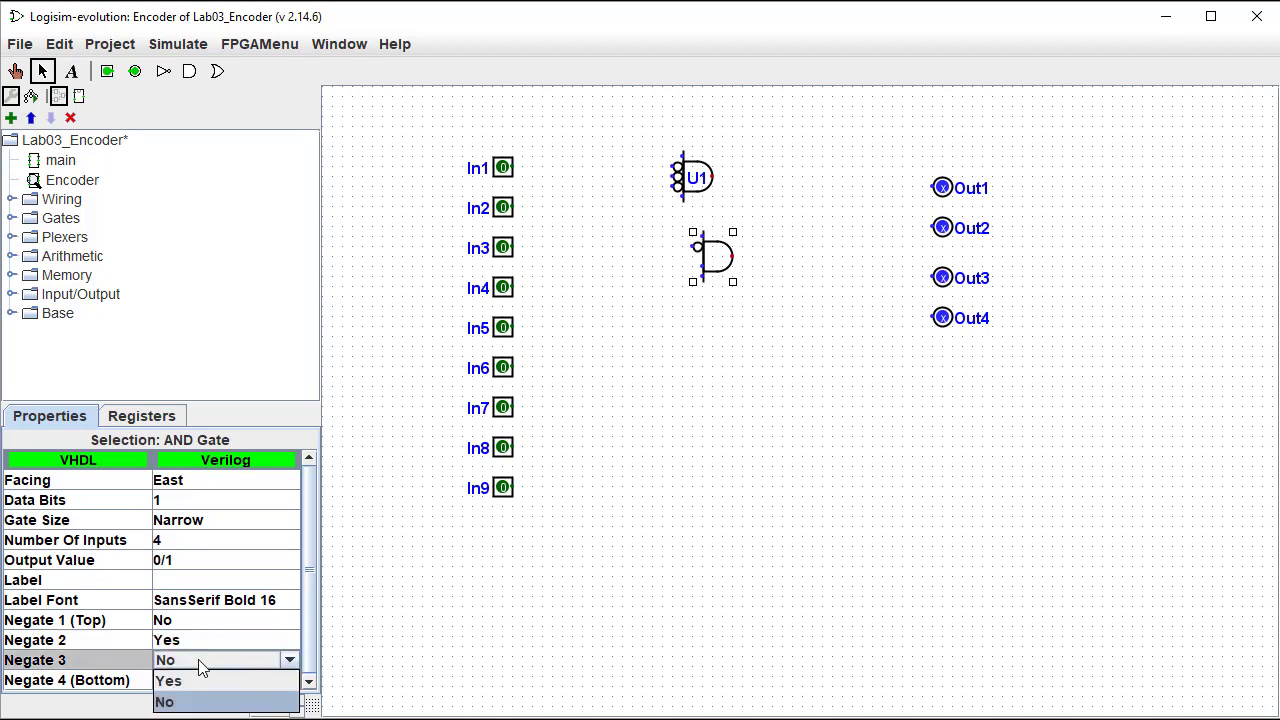
pyautogui.click(200, 681)
pyautogui.moveTo(724, 276); pyautogui.dragTo(694, 244)
pyautogui.click(716, 334)
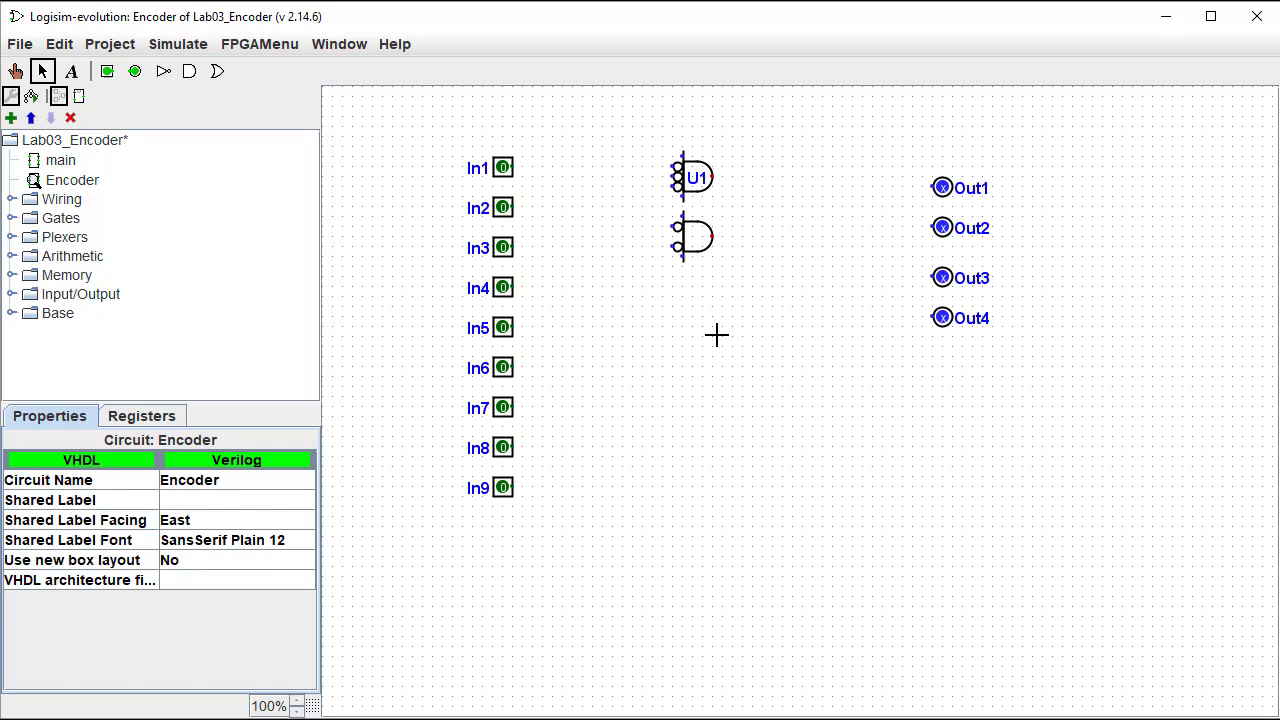
# - Label the second AND gate U2
pyautogui.click(695, 235)
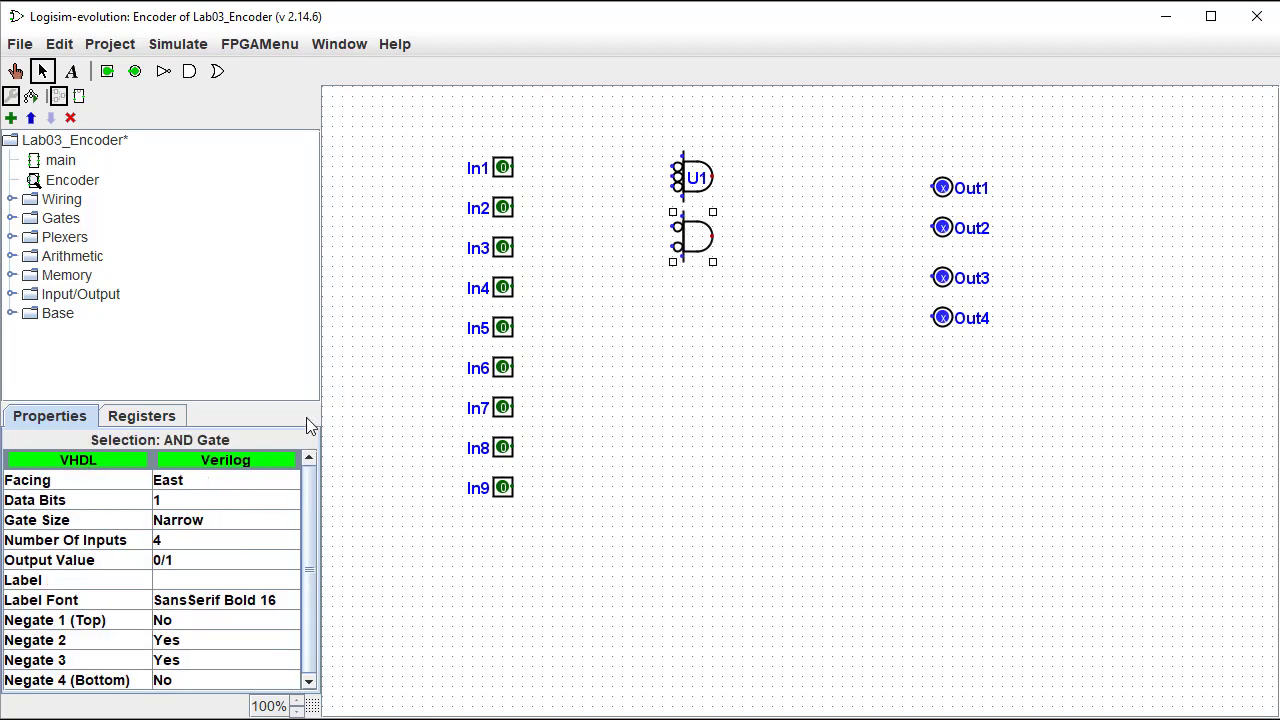
pyautogui.click(195, 583)
pyautogui.write('U2')
pyautogui.press('Return')
pyautogui.click(672, 402)
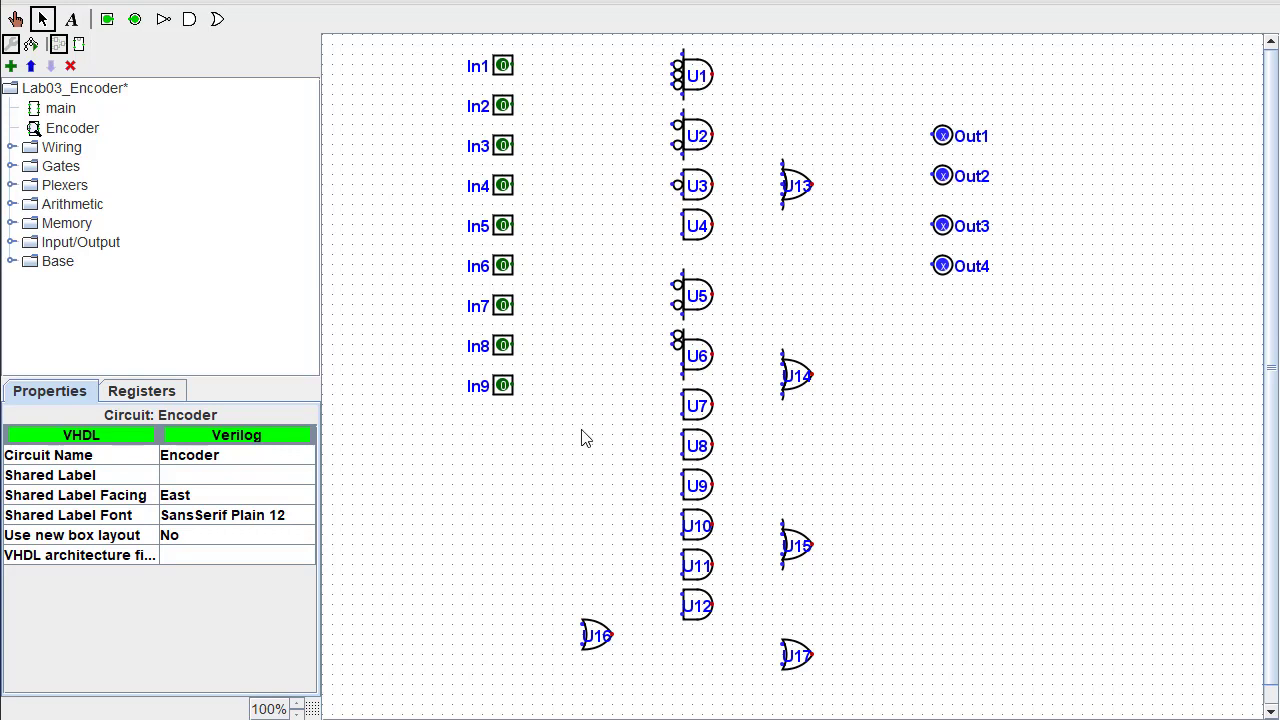
# - Drag In9, In8, In7, In6 and In5 down to stack beside gate U16
pyautogui.moveTo(502, 390); pyautogui.dragTo(540, 644)
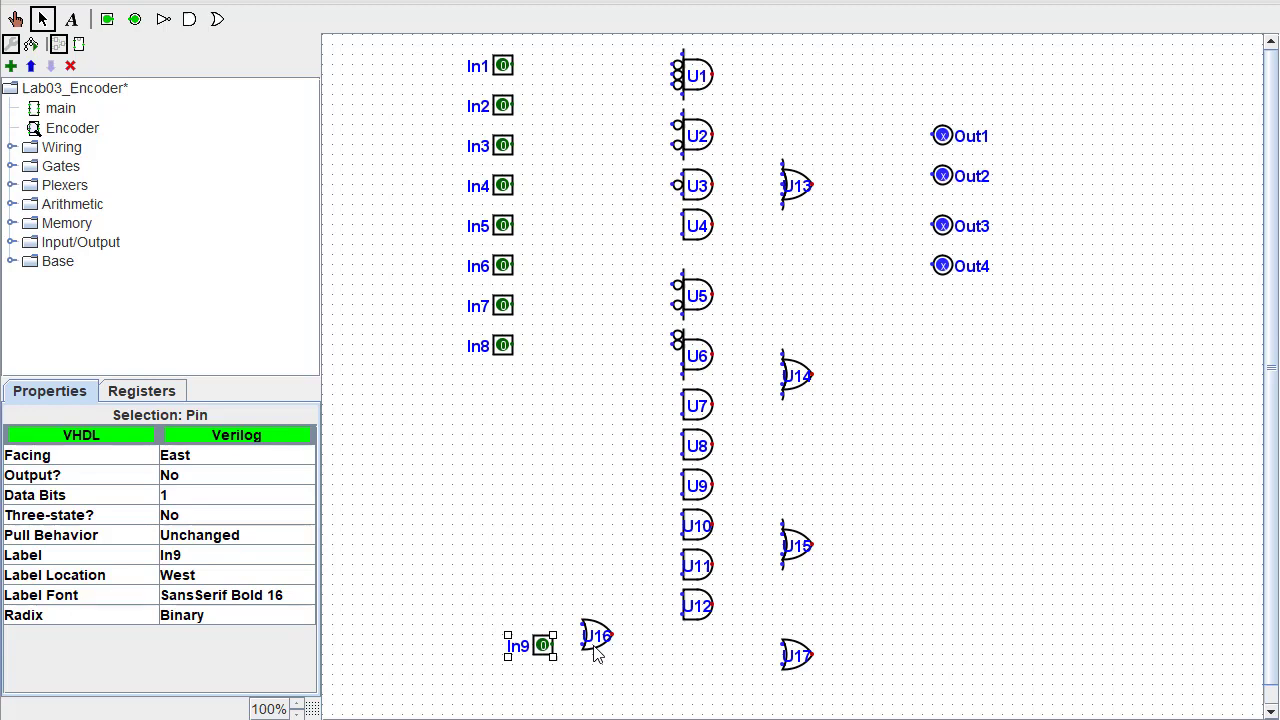
pyautogui.moveTo(500, 360); pyautogui.dragTo(539, 624)
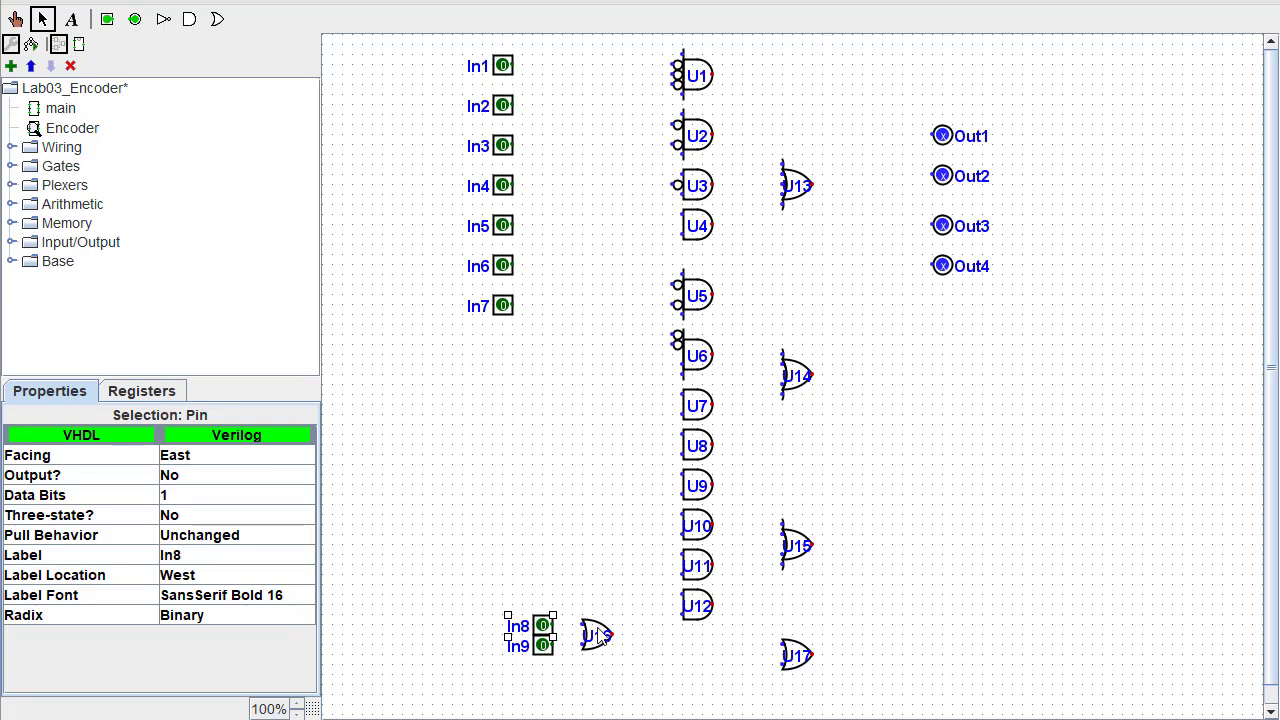
pyautogui.moveTo(503, 305); pyautogui.dragTo(543, 596)
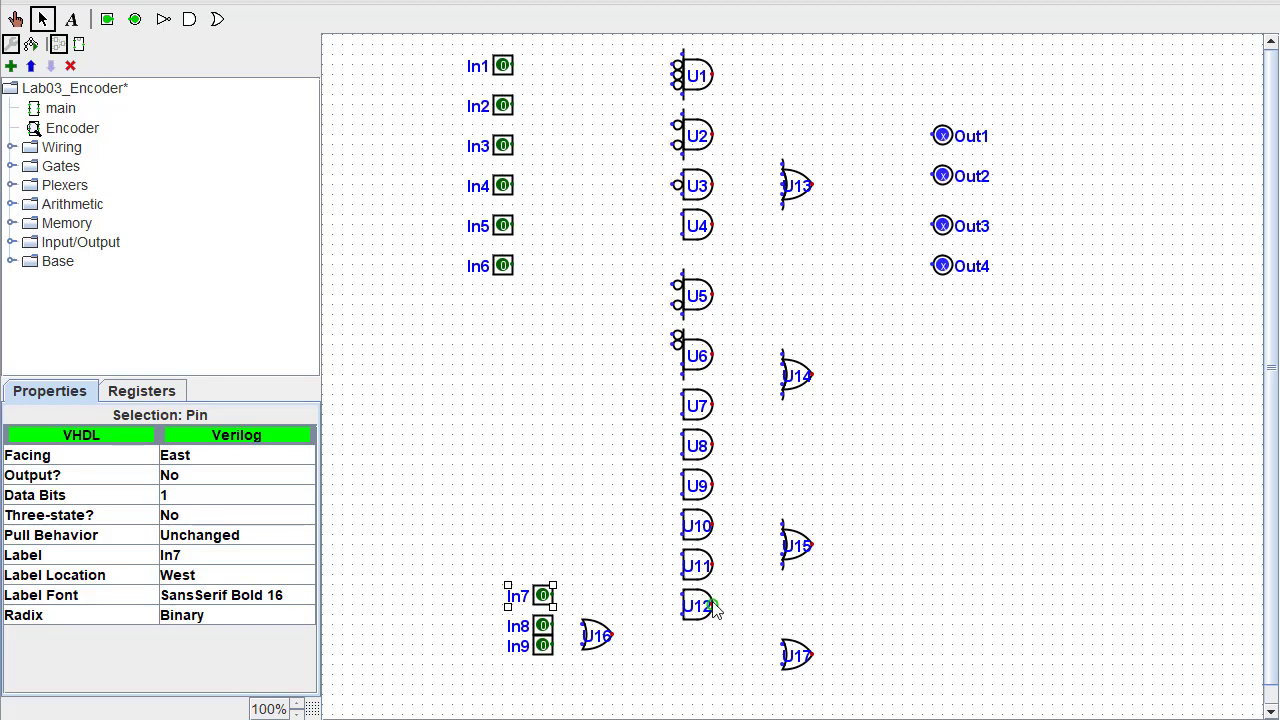
pyautogui.moveTo(505, 270); pyautogui.dragTo(541, 555)
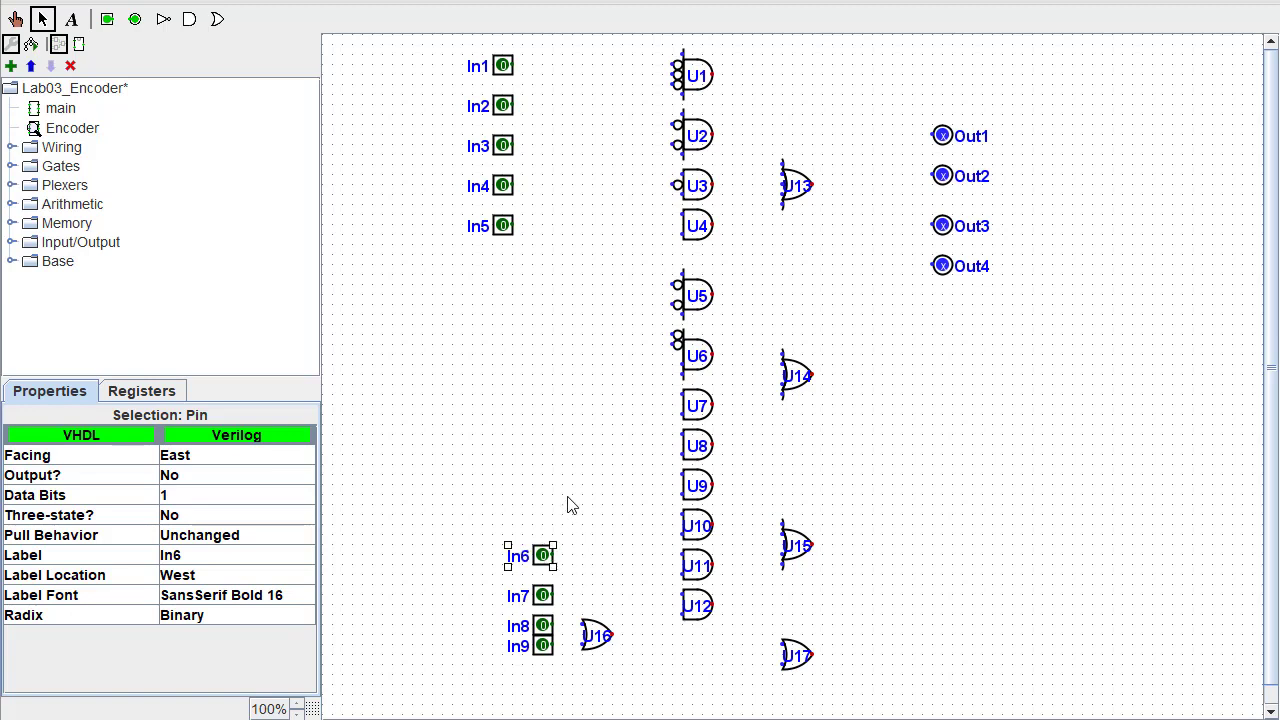
pyautogui.moveTo(505, 232); pyautogui.dragTo(543, 516)
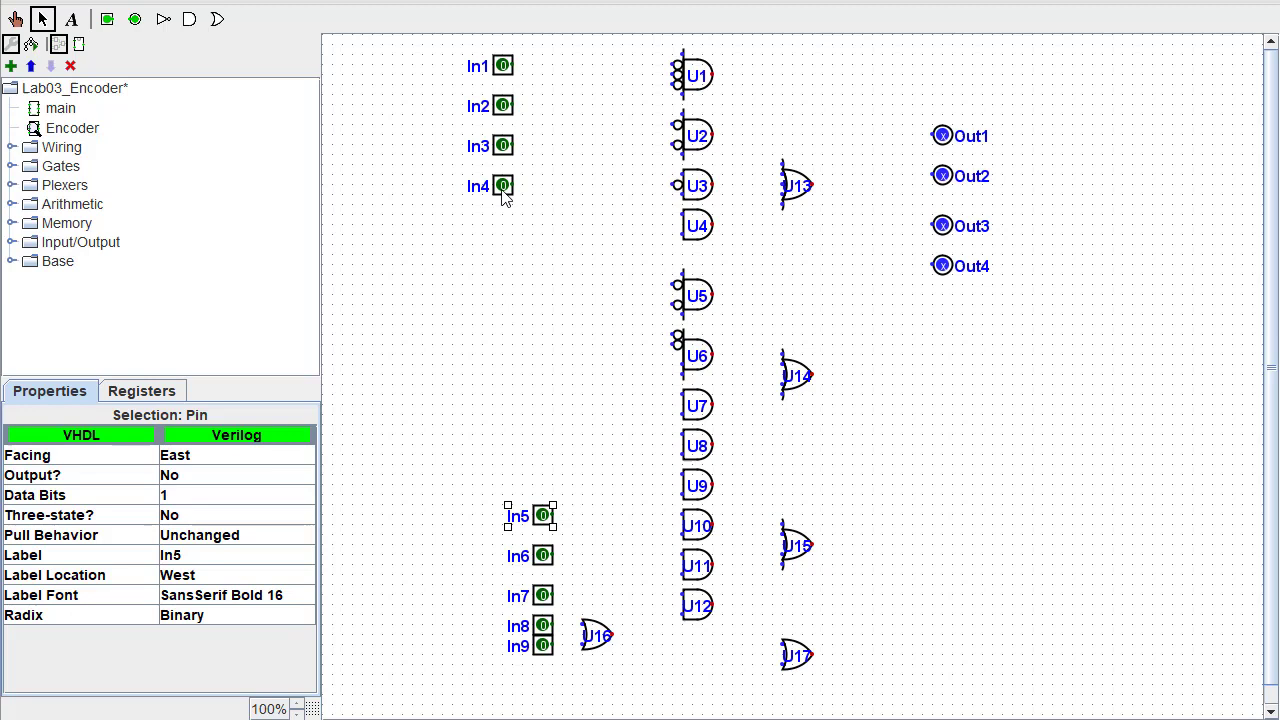
# - Move In4, In3 and In2 down beside their gates, then nudge In2 and In1 up slightly
pyautogui.moveTo(502, 190); pyautogui.dragTo(542, 474)
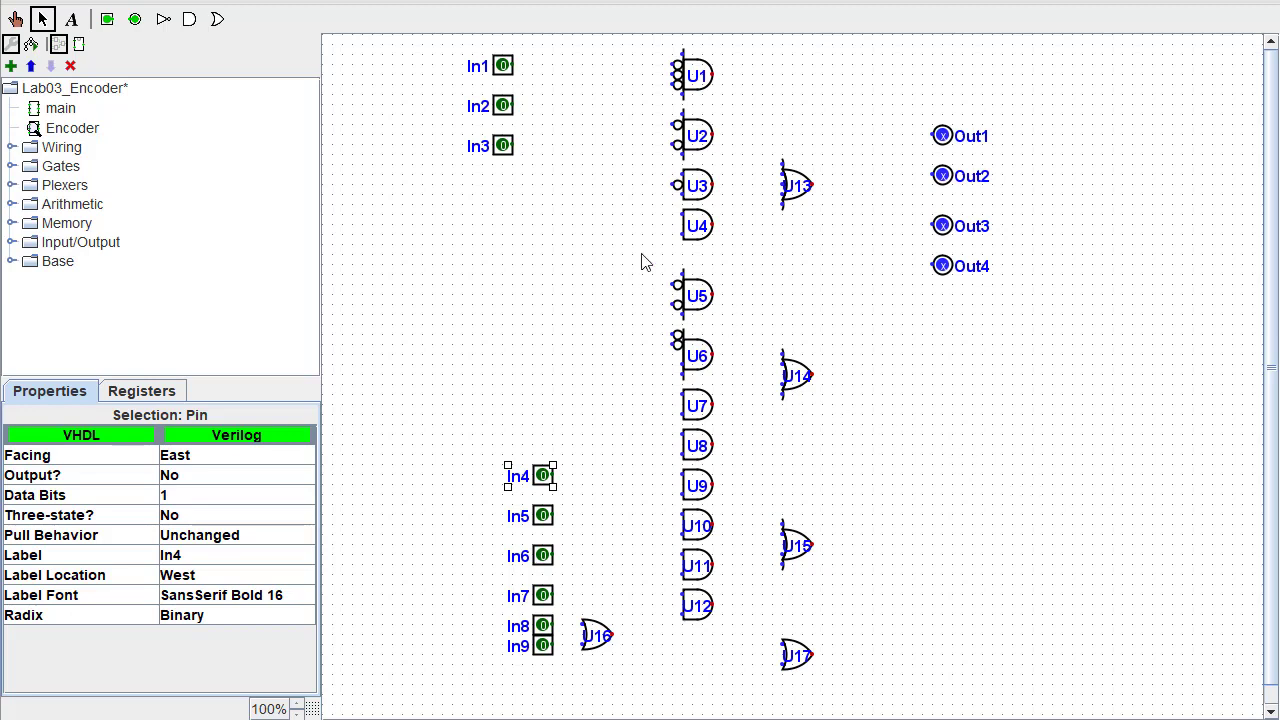
pyautogui.moveTo(505, 152); pyautogui.dragTo(542, 368)
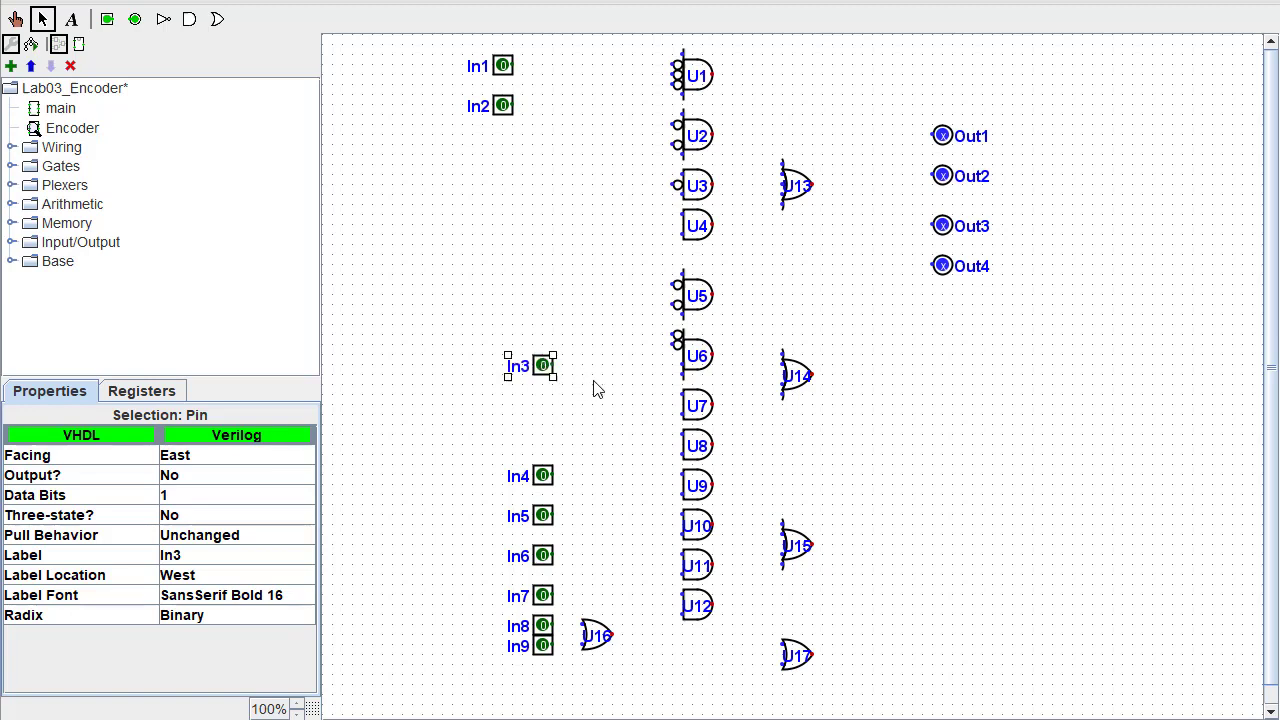
pyautogui.moveTo(502, 106); pyautogui.dragTo(543, 286)
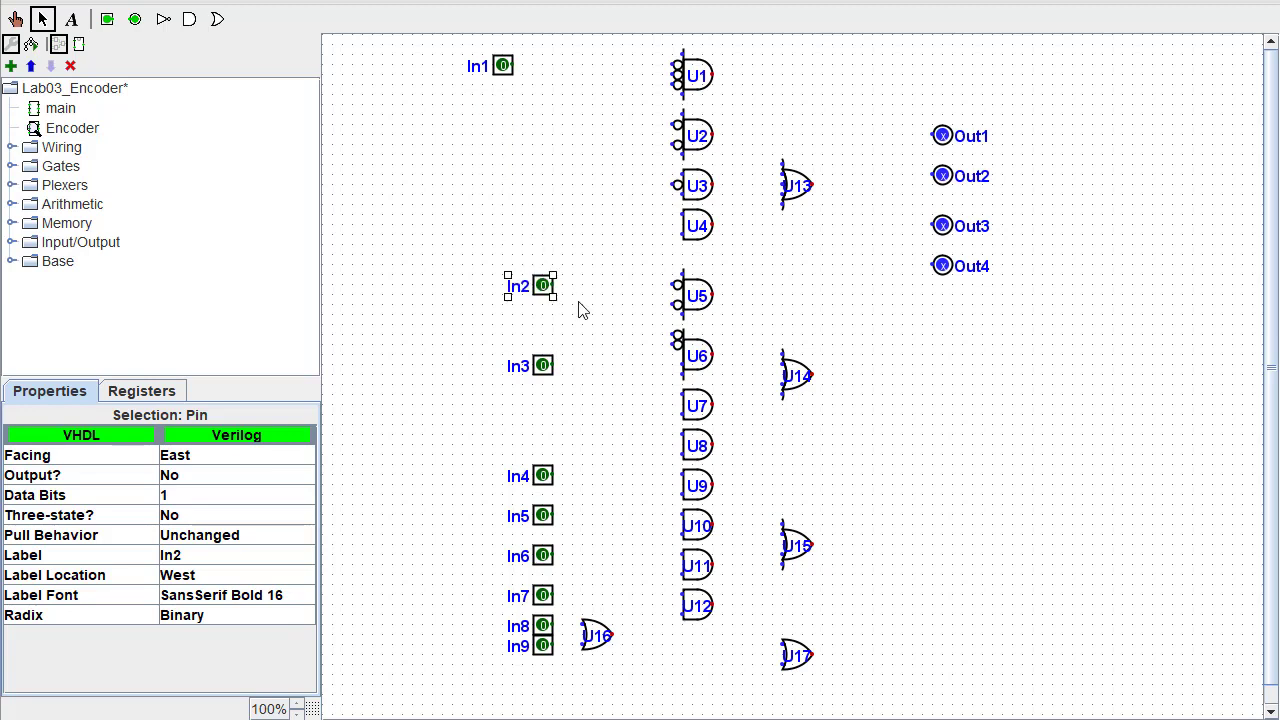
pyautogui.moveTo(546, 289); pyautogui.dragTo(553, 285)
pyautogui.click(499, 62)
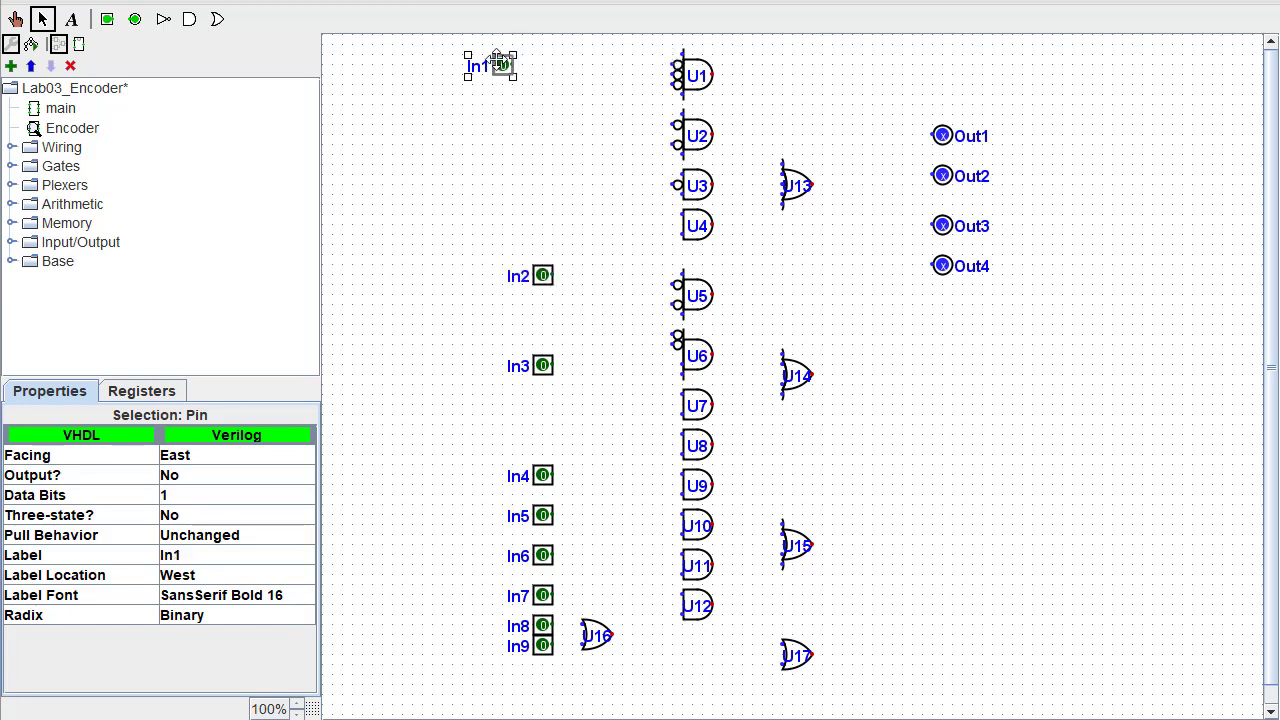
pyautogui.moveTo(499, 60); pyautogui.dragTo(500, 50)
# - Align In1 with the other pins and run a wire from U16's output up beside the AND gates
pyautogui.moveTo(494, 56); pyautogui.dragTo(531, 55)
pyautogui.moveTo(612, 636)
pyautogui.mouseDown()
pyautogui.moveTo(663, 632)
pyautogui.moveTo(660, 115)
pyautogui.moveTo(661, 100)
pyautogui.moveTo(683, 95)
pyautogui.mouseUp()
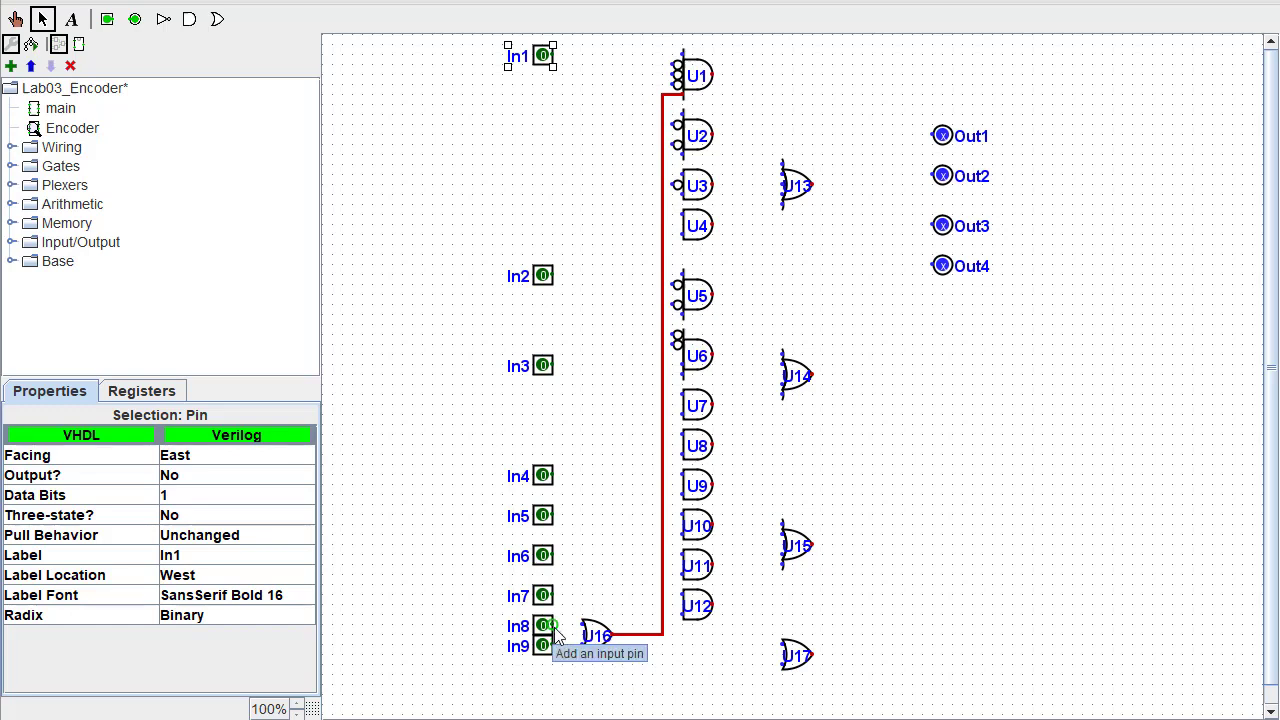
# - Wire In8 into U16 and connect U2, U5 and U6's lower inputs to U16's output line
pyautogui.moveTo(553, 625)
pyautogui.mouseDown()
pyautogui.moveTo(582, 626)
pyautogui.moveTo(562, 647)
pyautogui.moveTo(584, 645)
pyautogui.mouseUp()
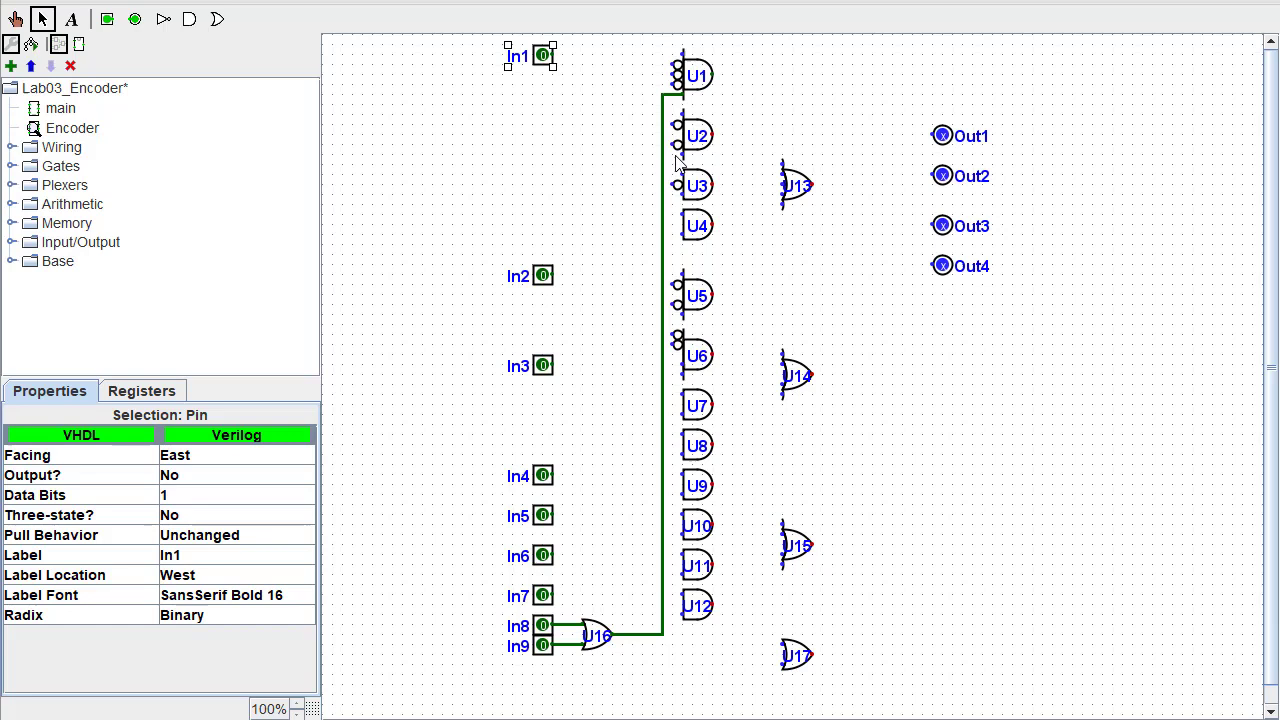
pyautogui.moveTo(676, 158); pyautogui.dragTo(662, 234)
pyautogui.moveTo(682, 314); pyautogui.dragTo(662, 314)
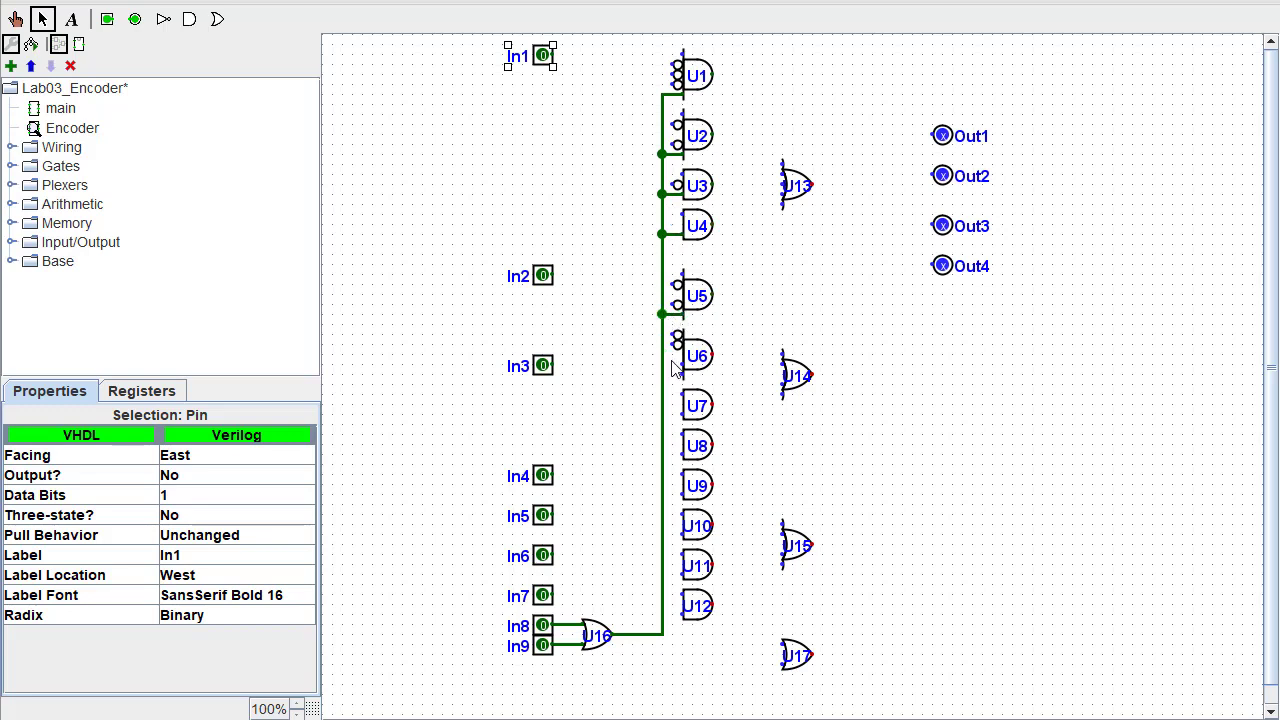
pyautogui.moveTo(682, 374); pyautogui.dragTo(662, 614)
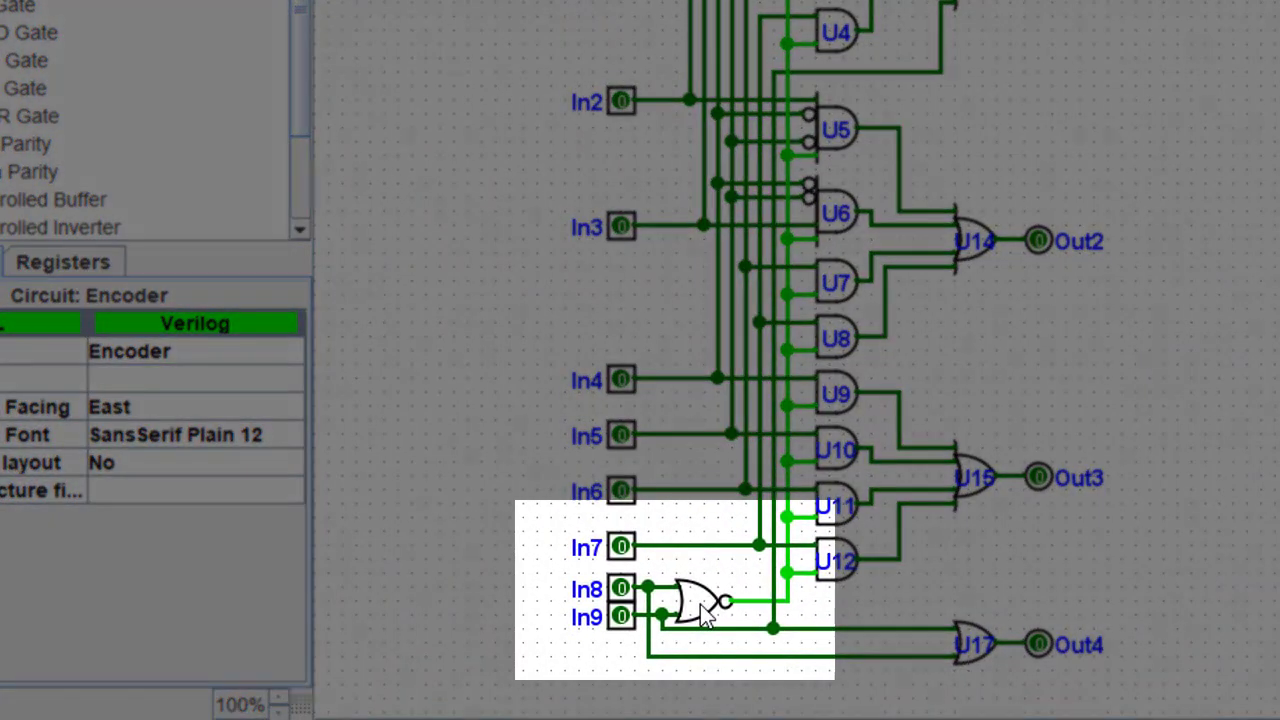
# - Give the NOR gate combining In8 and In9 the label U16
pyautogui.click(704, 612)
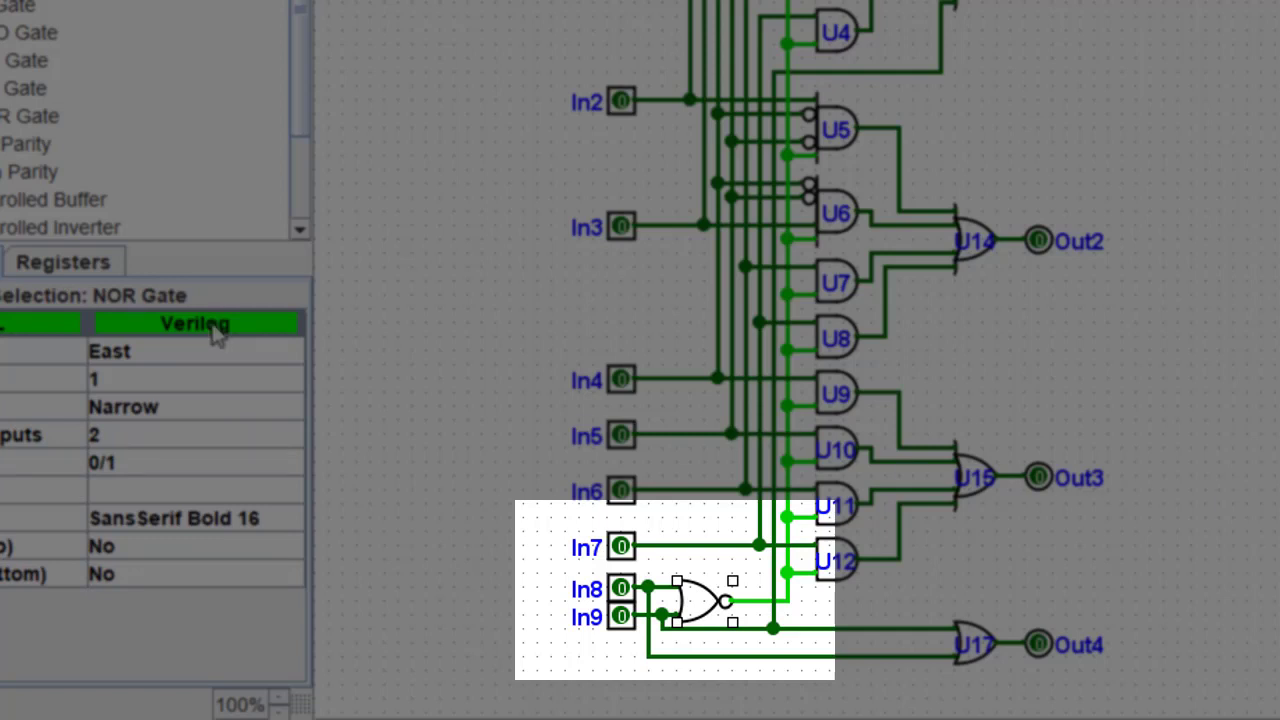
pyautogui.click(148, 492)
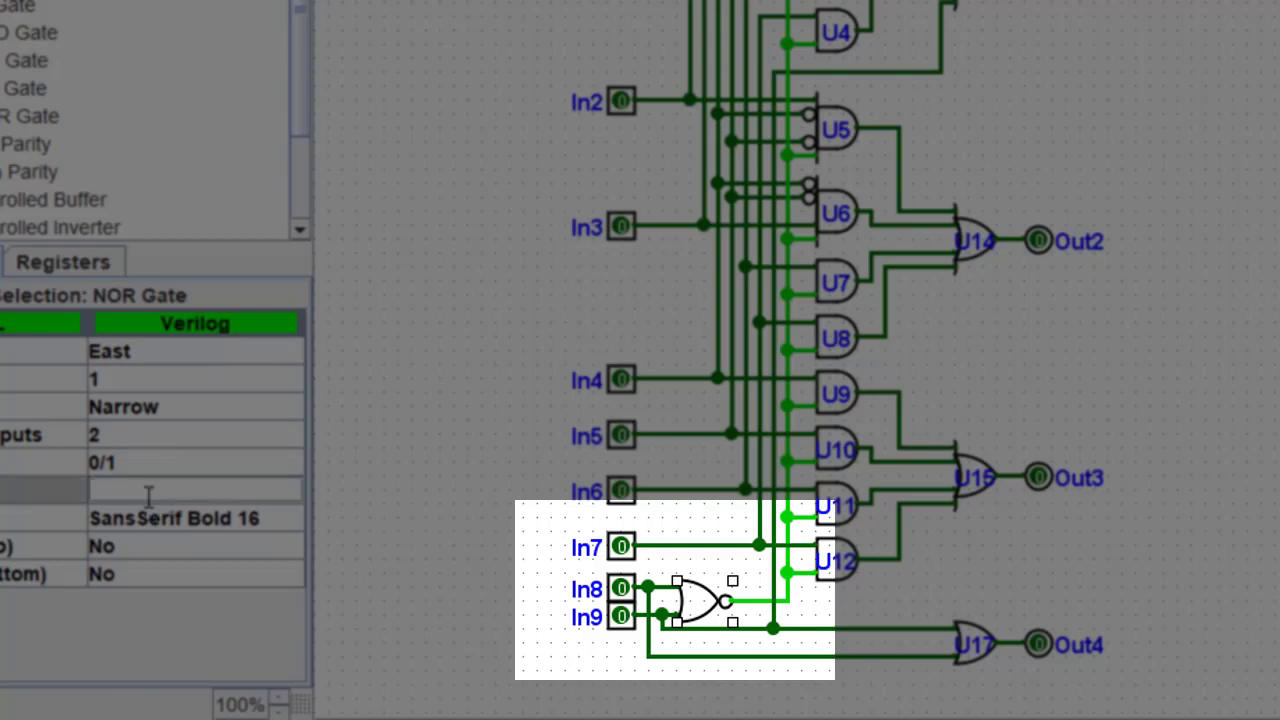
pyautogui.write('U16')
pyautogui.press('Return')
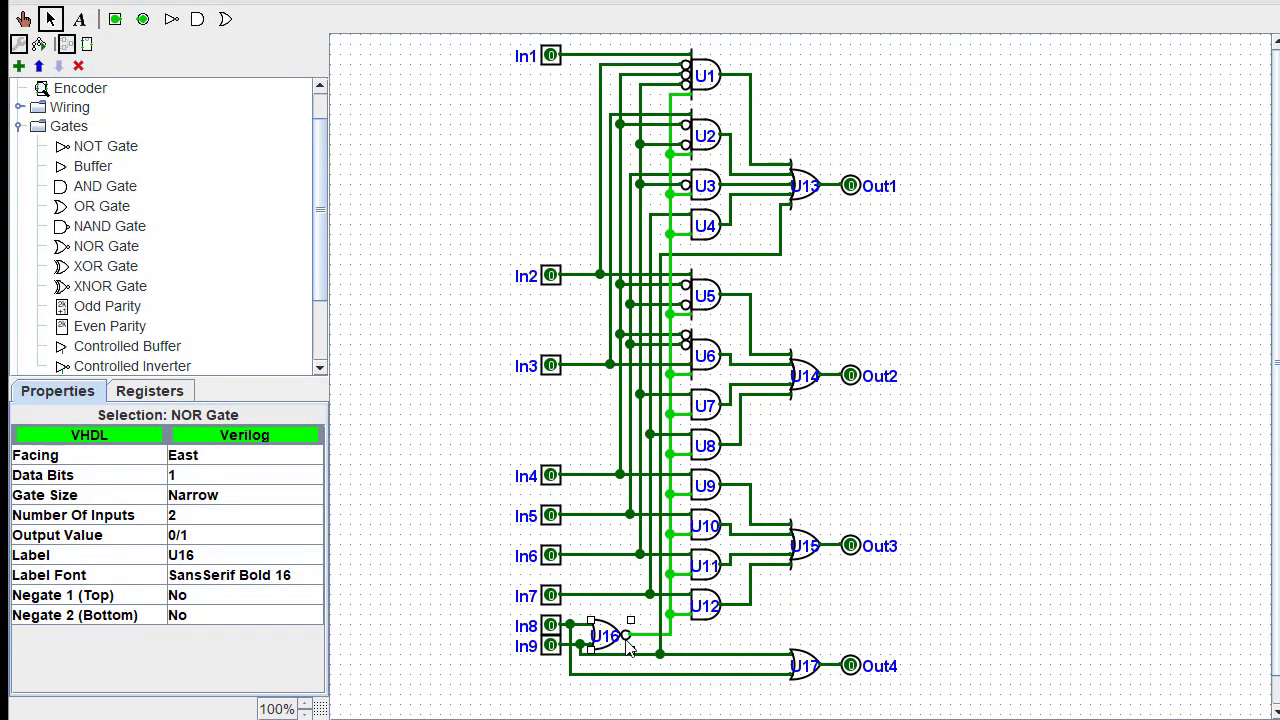
pyautogui.click(472, 642)
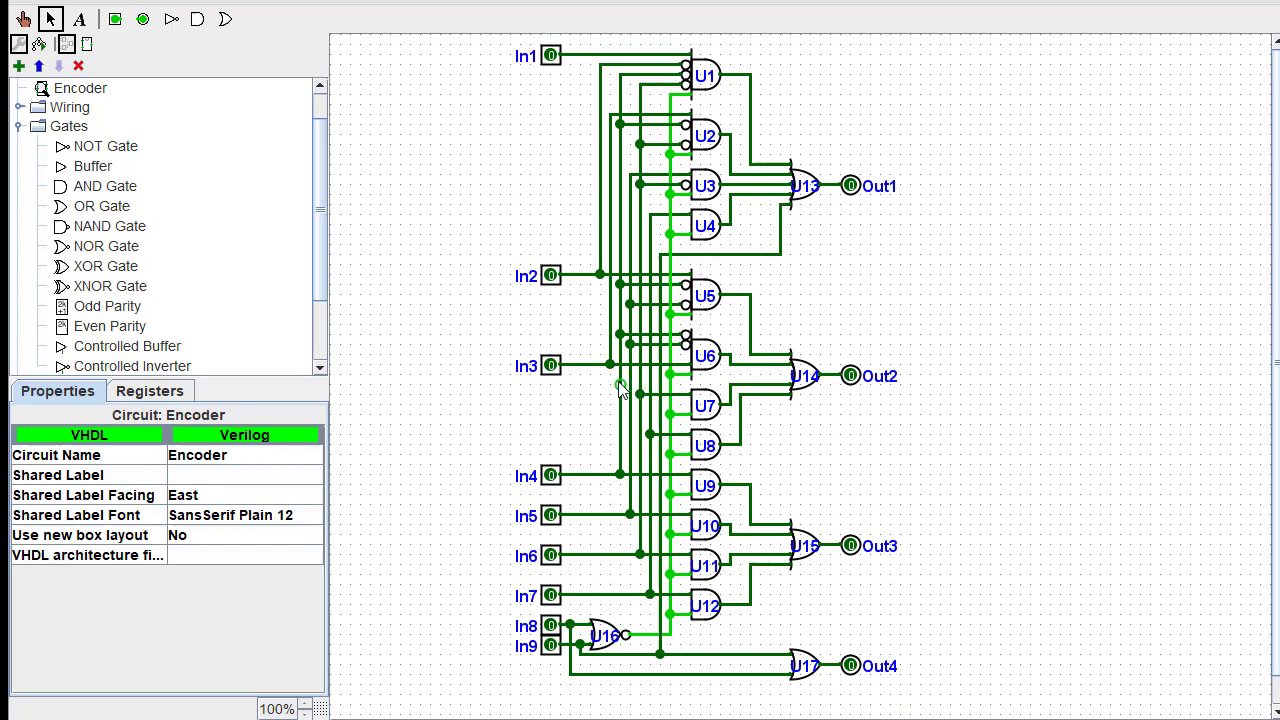
# - Open the main circuit and delete the outdated Encoder block
pyautogui.click(19, 127)
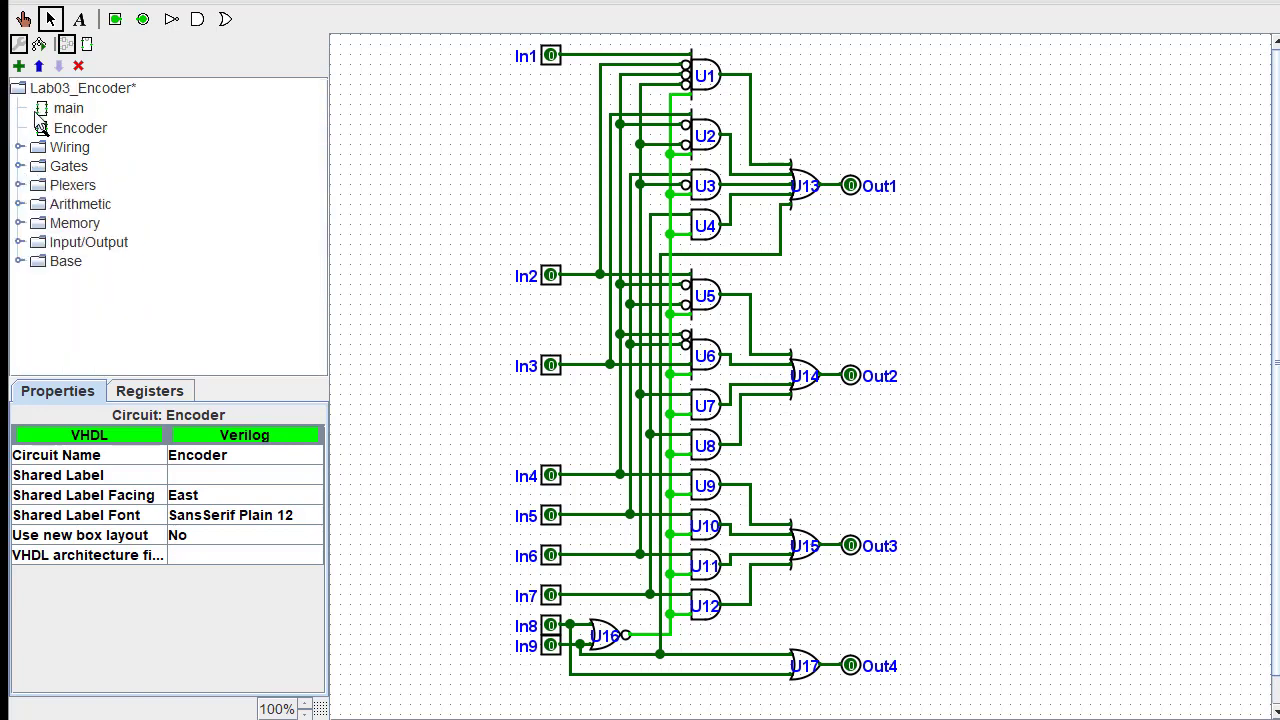
pyautogui.doubleClick(50, 110)
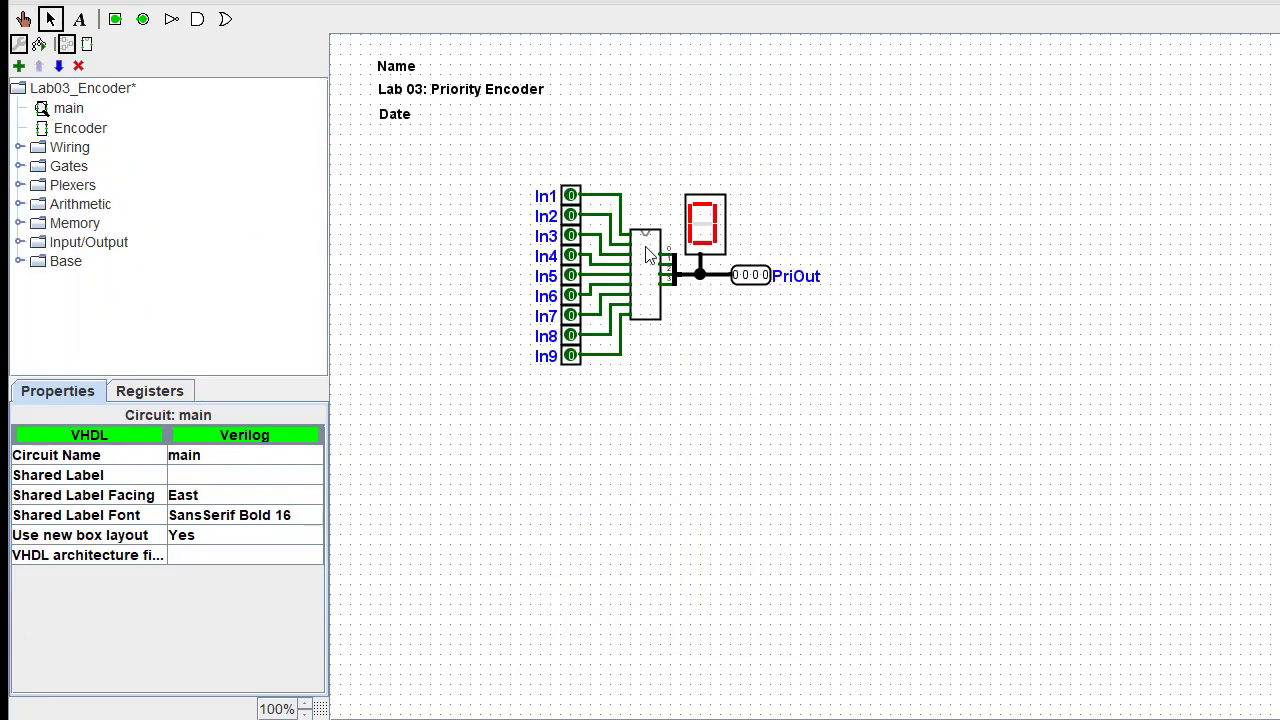
pyautogui.click(650, 291)
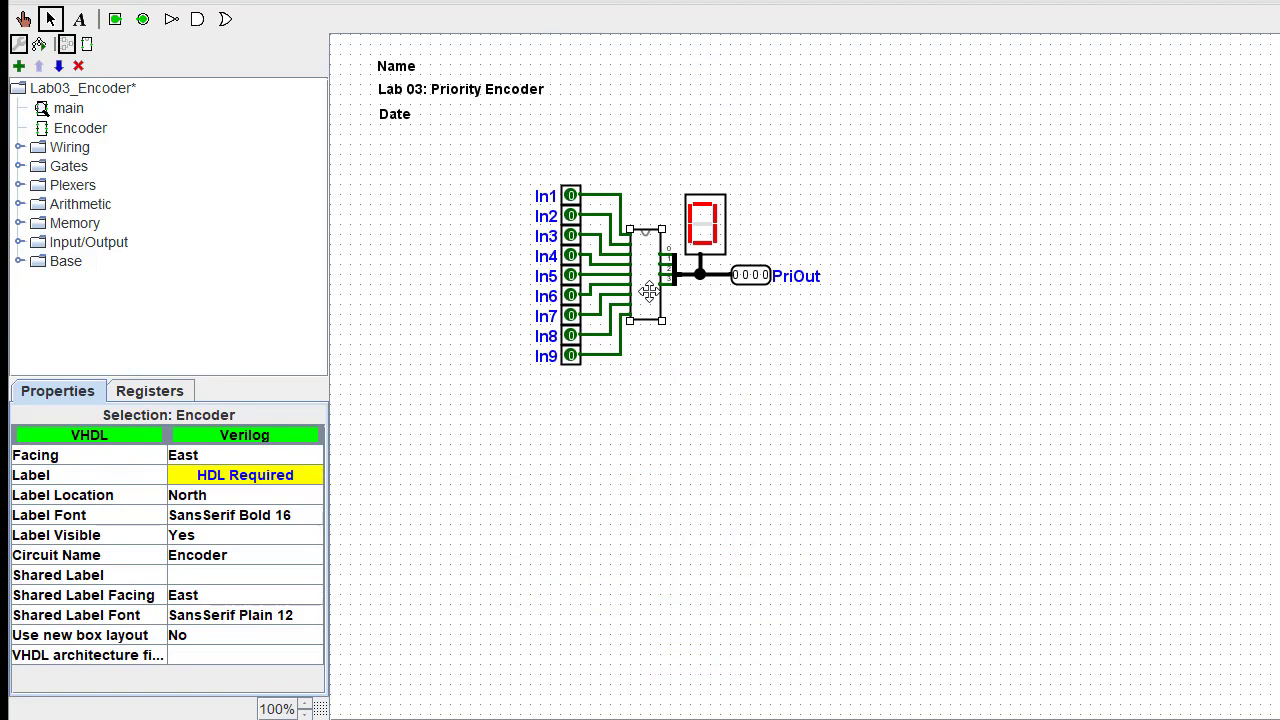
pyautogui.press('Delete')
# - Place the updated Encoder block between the inputs and the splitter
pyautogui.click(66, 130)
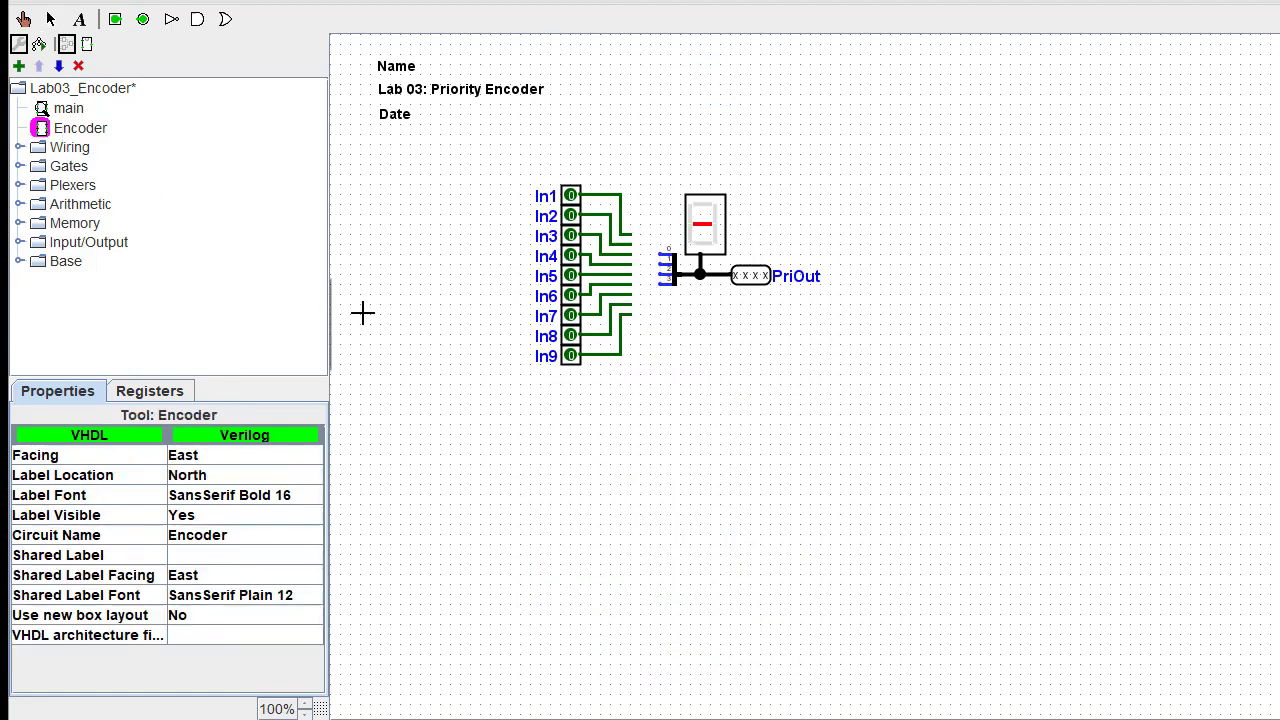
pyautogui.click(662, 272)
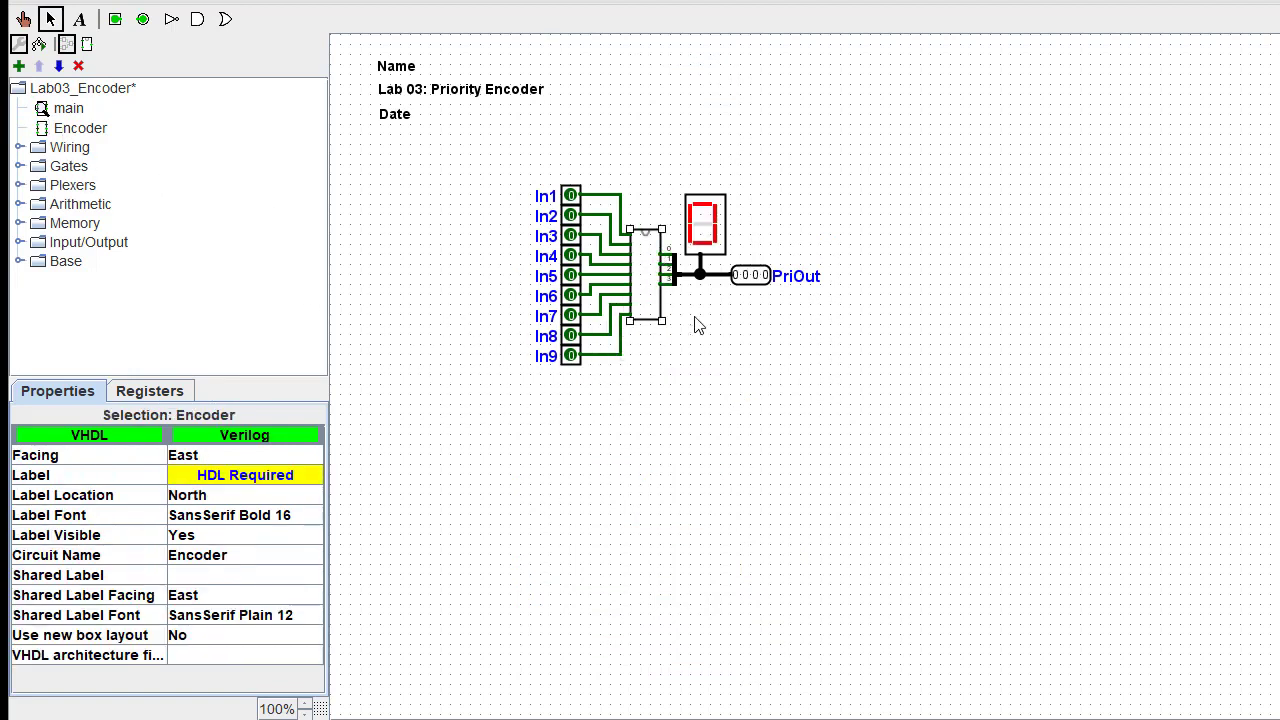
pyautogui.click(694, 320)
# - Poke In4, In3 and In6 to 1 and confirm the display shows 6 and PriOut reads 0110
pyautogui.click(24, 19)
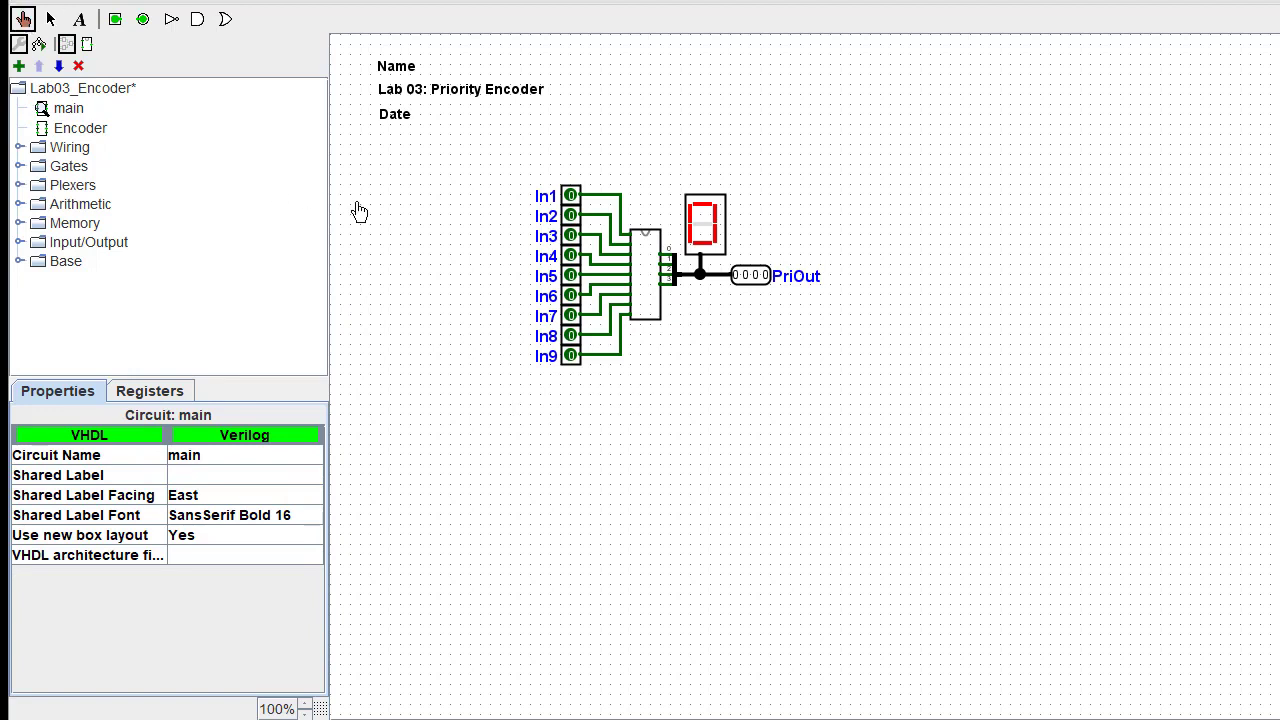
pyautogui.click(569, 258)
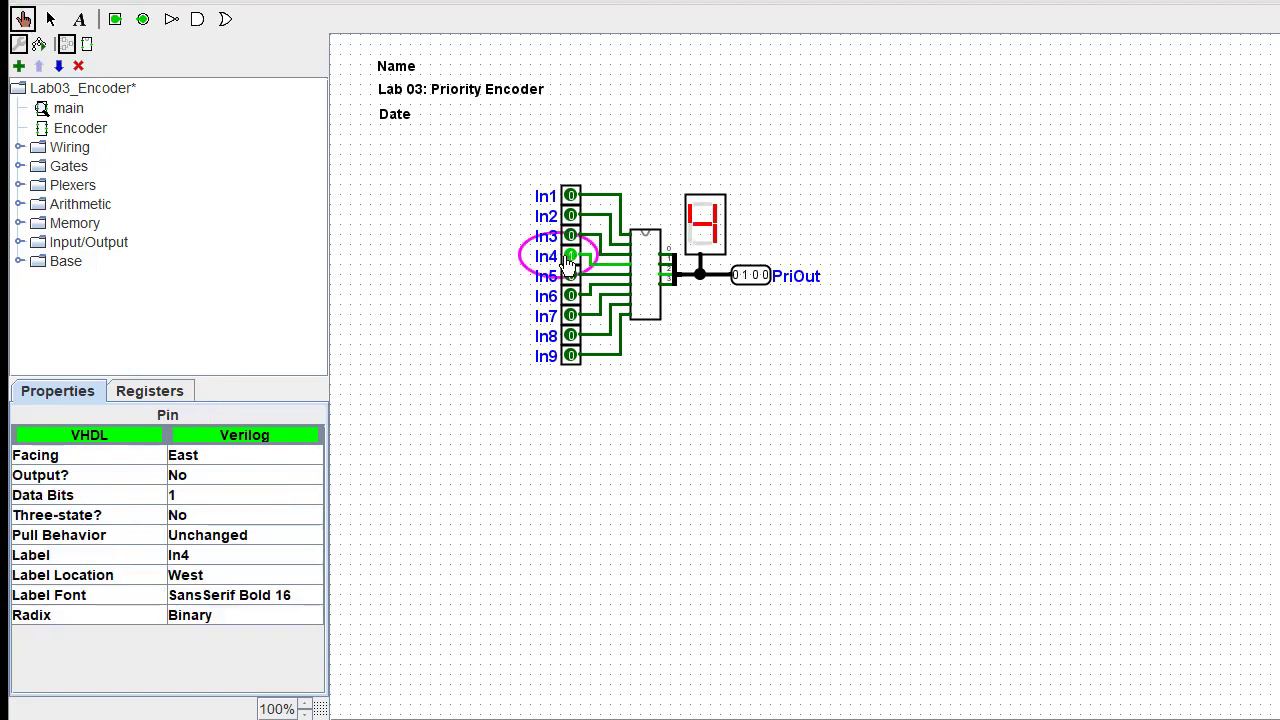
pyautogui.click(570, 237)
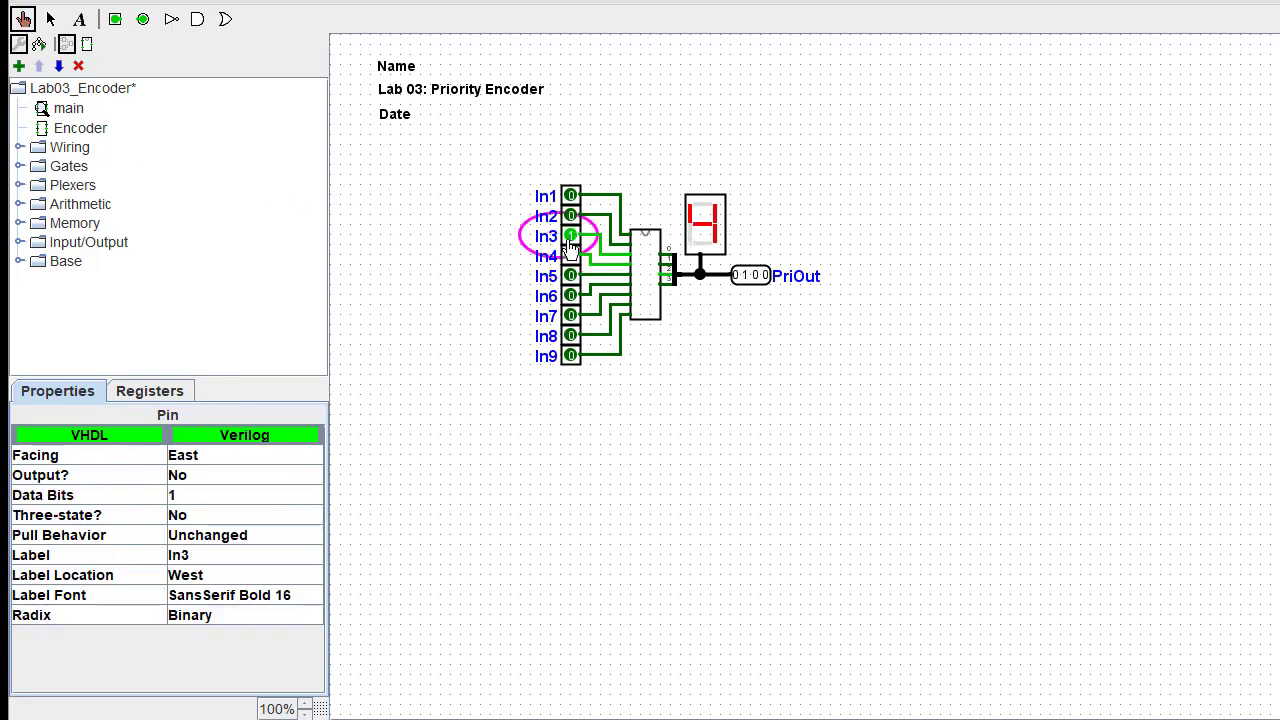
pyautogui.click(571, 297)
pyautogui.click(571, 297)
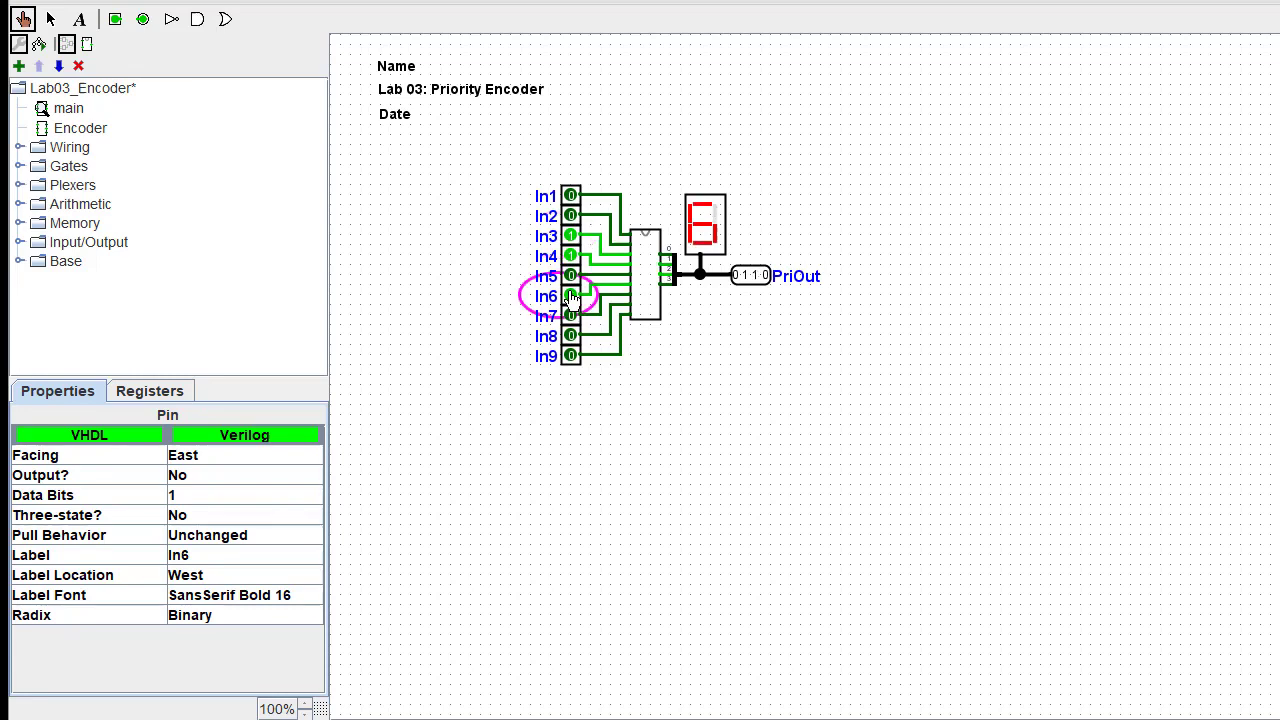